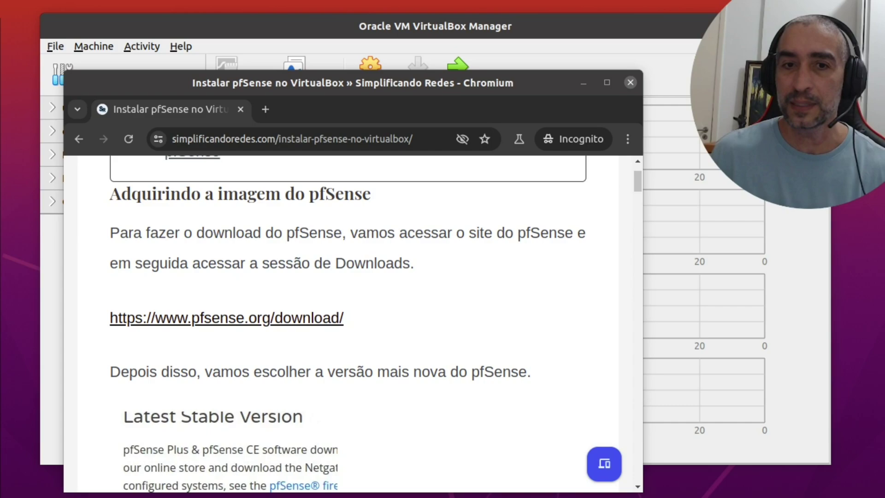
Step: Open the pfSense download page from the article and proceed to the Netgate Installer download for version 2.7.2
left_click(231, 321)
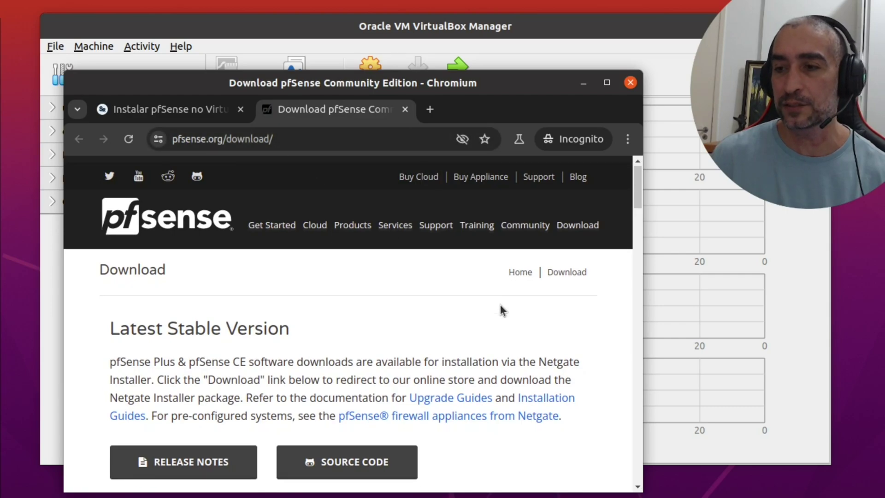
scroll(501, 309, "down", 5)
scroll(369, 323, "up", 1)
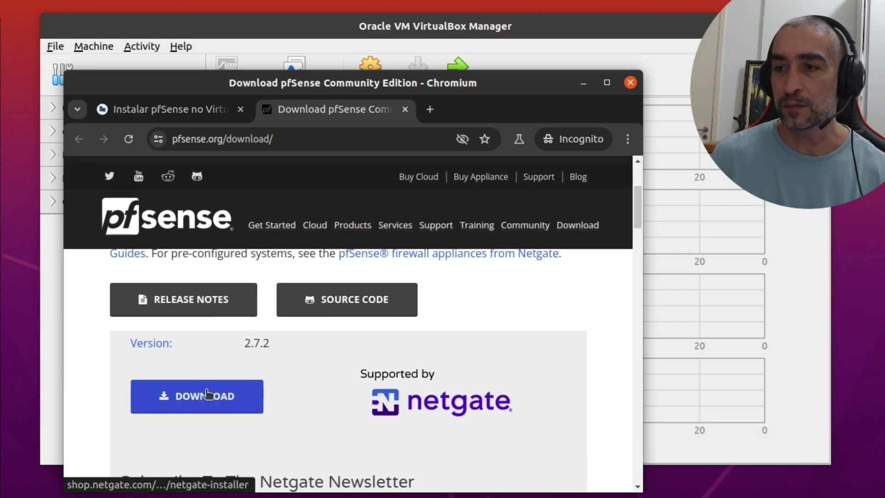
left_click(208, 402)
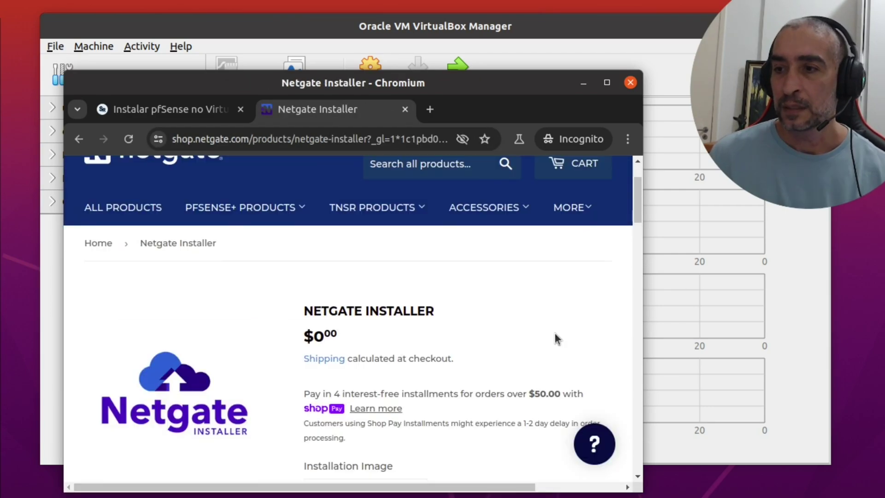
Step: Choose the AMD64 ISO IPMI/Virtual Machines installation image and add one Netgate Installer to the cart
scroll(556, 328, "down", 7)
scroll(556, 323, "up", 2)
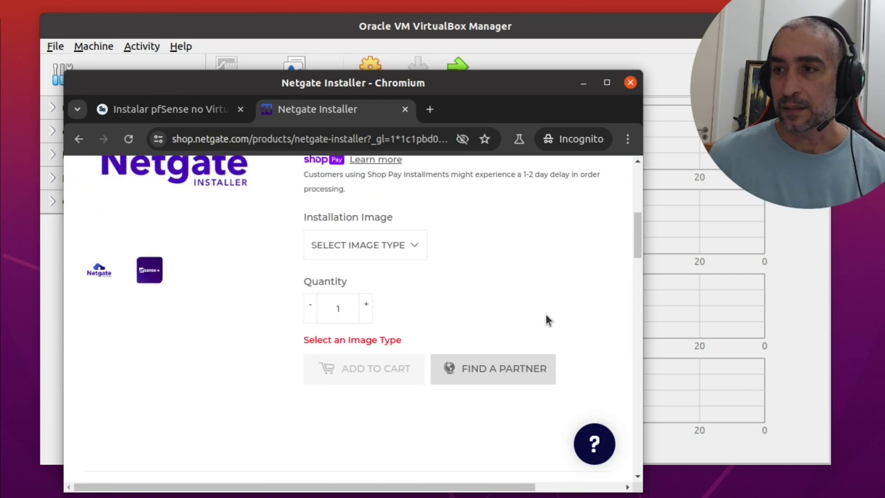
left_click(416, 252)
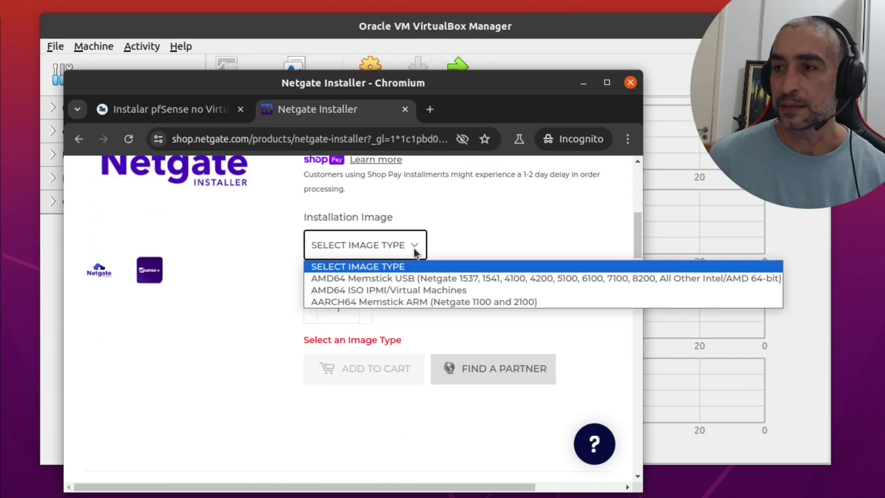
left_click(432, 292)
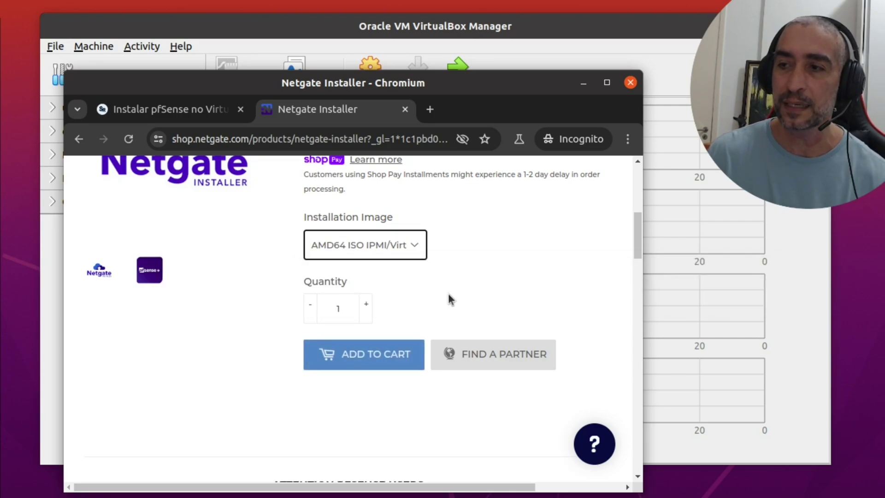
left_click(369, 362)
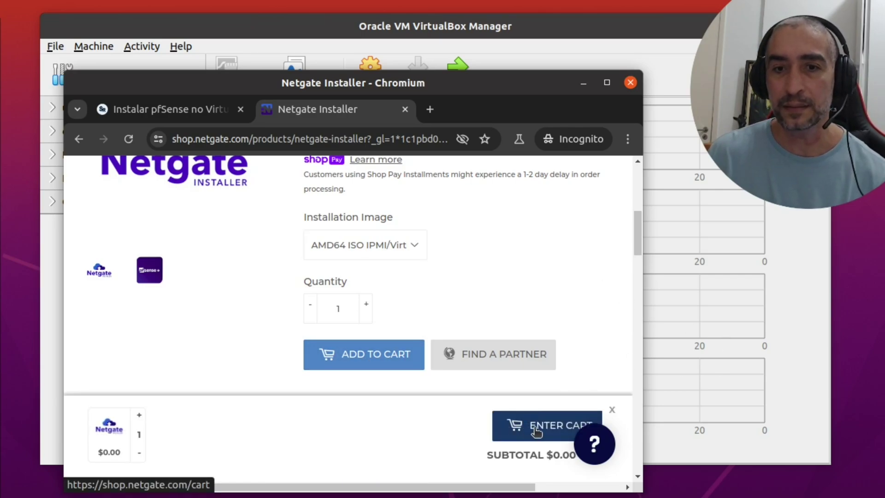
Step: Open the shopping cart, accept the site's cookies and review the cart contents
left_click(533, 428)
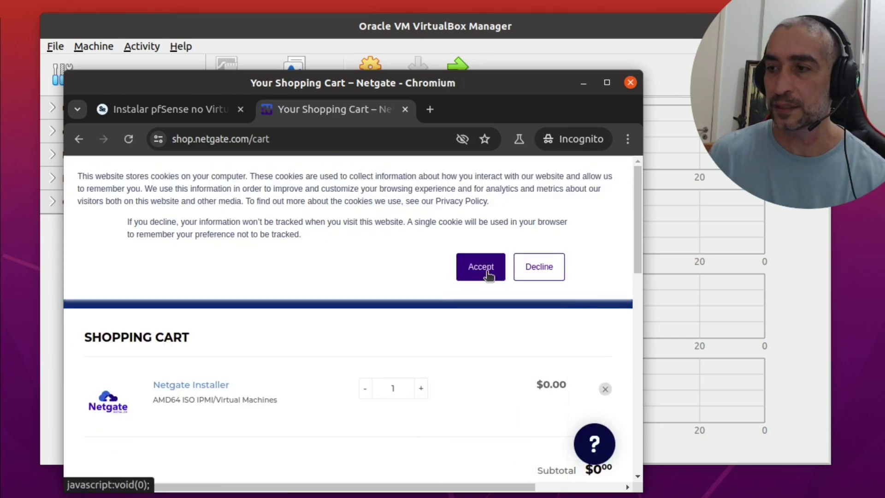
left_click(481, 271)
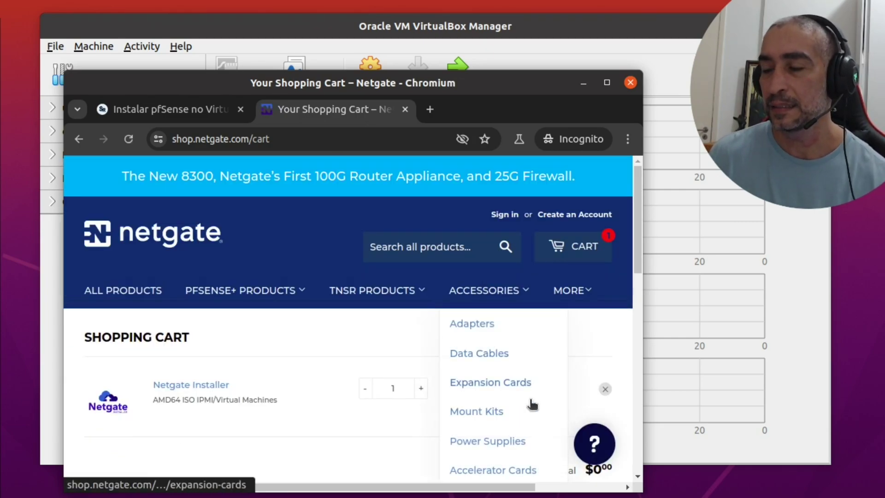
scroll(432, 402, "down", 2)
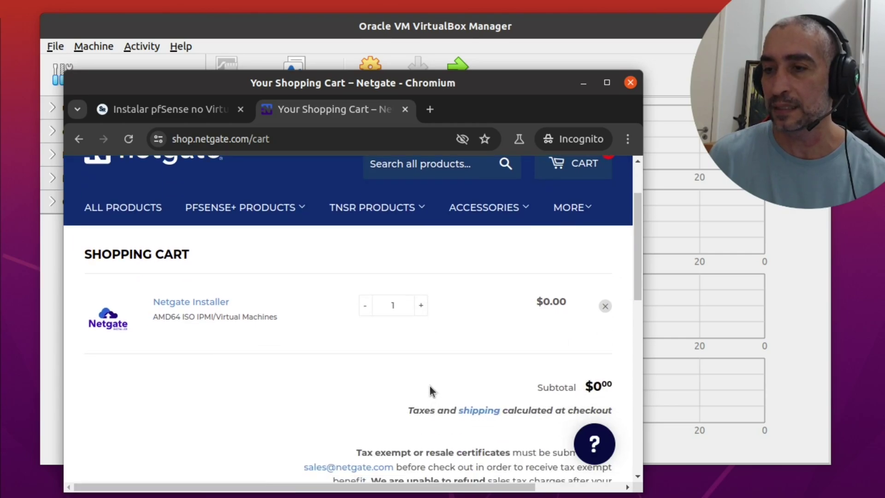
scroll(441, 355, "up", 2)
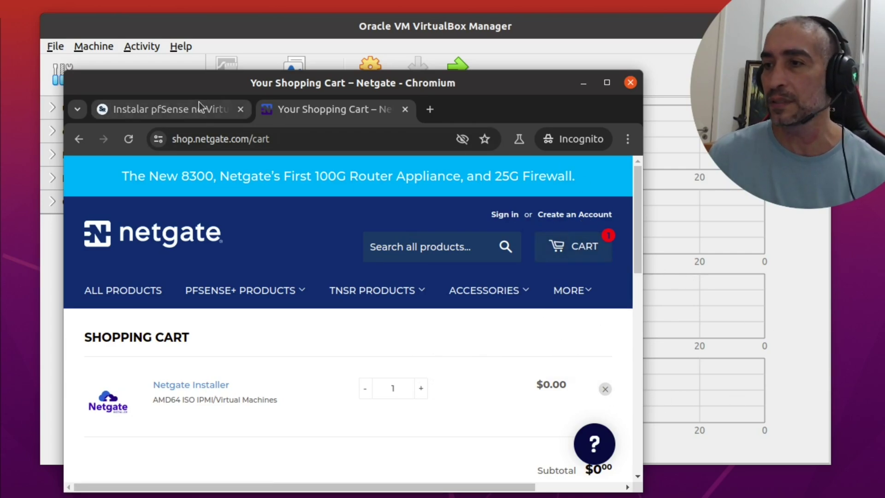
Step: Read the article's instructions on completing the order, downloading the installer and extracting the .gz file, and check the extracted ISO in the pfsense folder
left_click(162, 110)
scroll(467, 362, "down", 10)
scroll(469, 362, "down", 10)
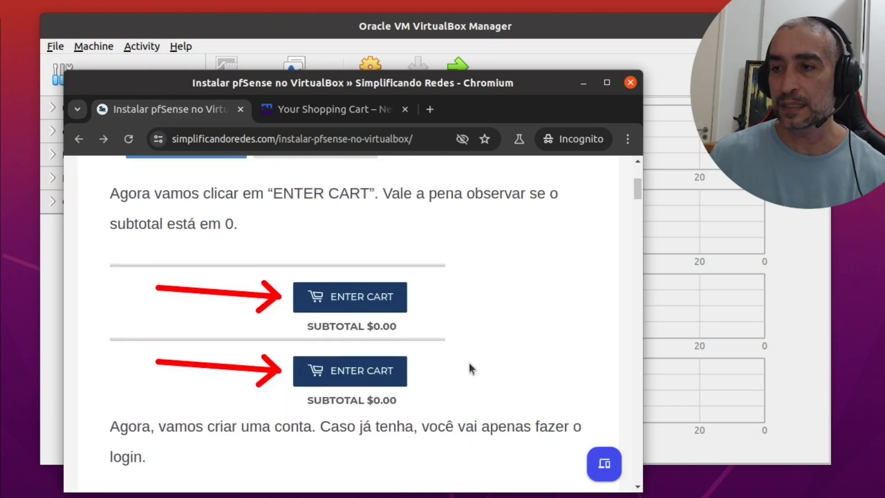
scroll(468, 361, "up", 1)
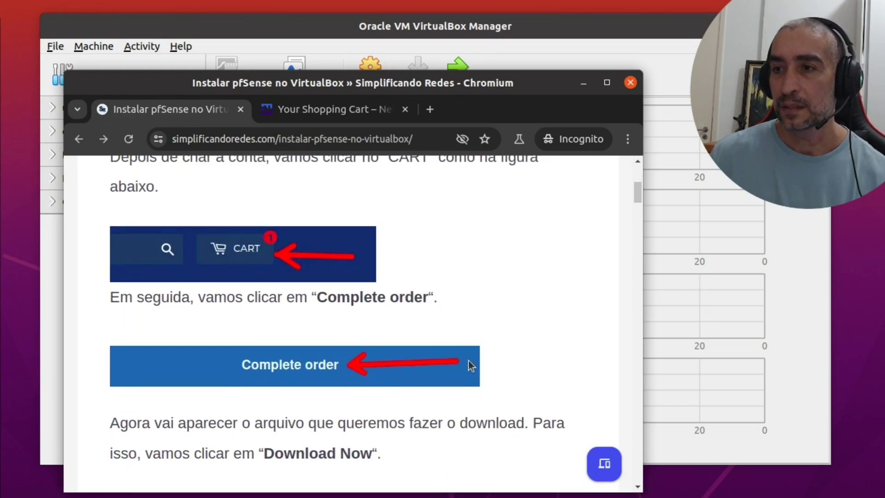
scroll(468, 361, "down", 3)
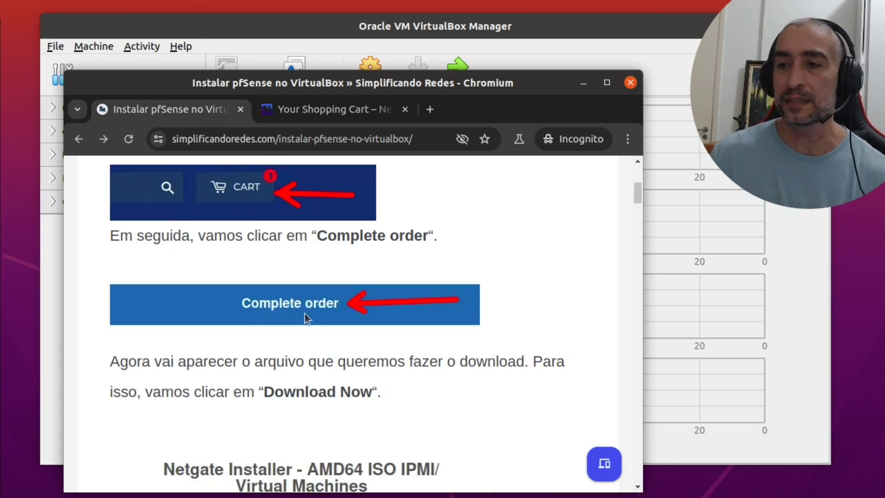
scroll(393, 408, "down", 6)
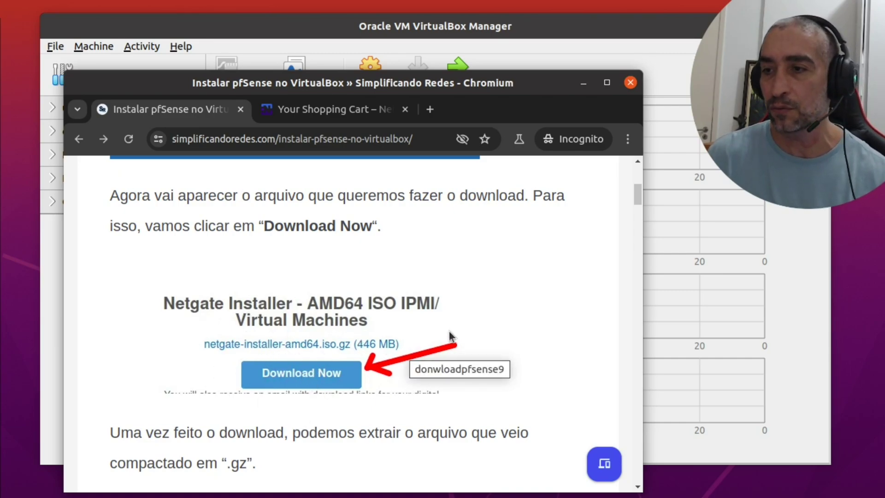
scroll(480, 313, "down", 3)
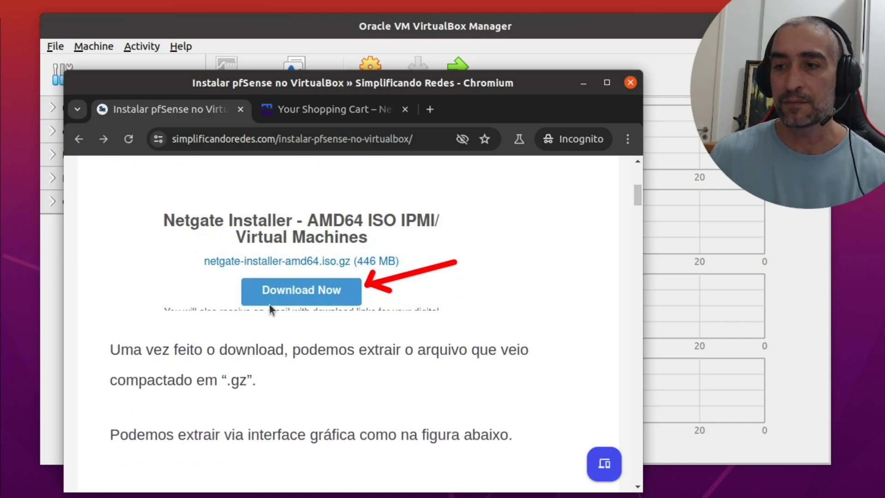
scroll(278, 295, "down", 6)
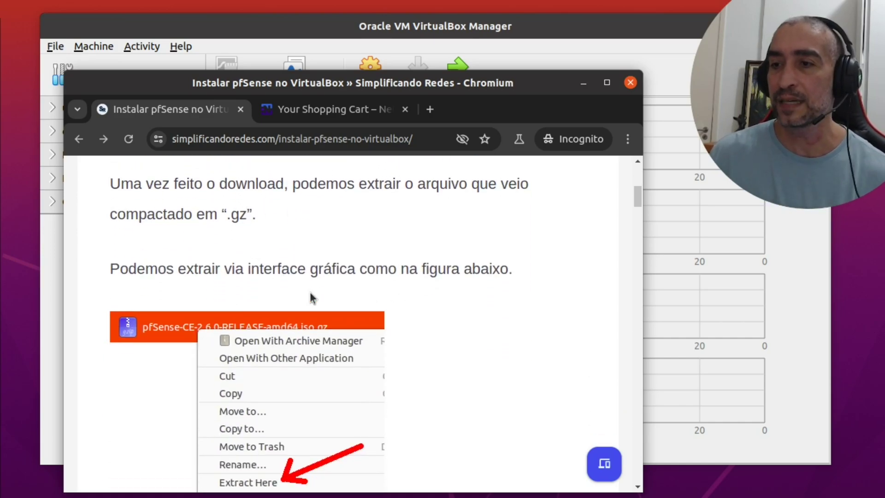
scroll(311, 295, "down", 3)
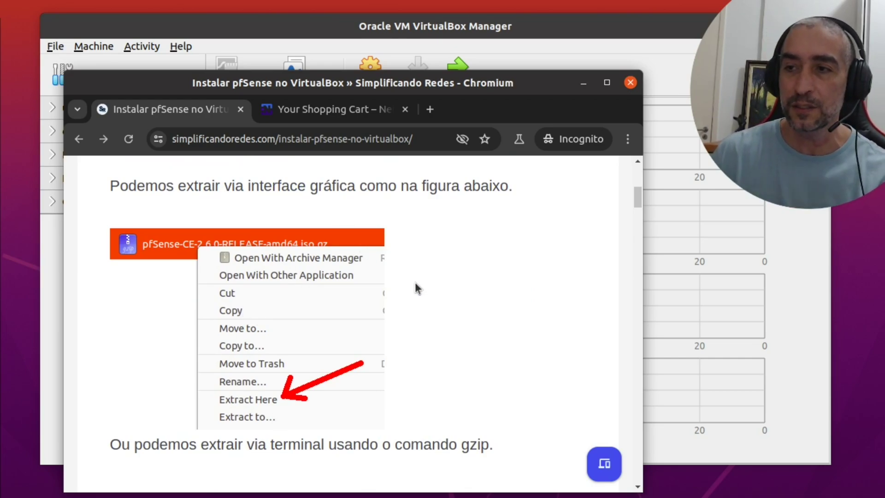
scroll(451, 323, "down", 7)
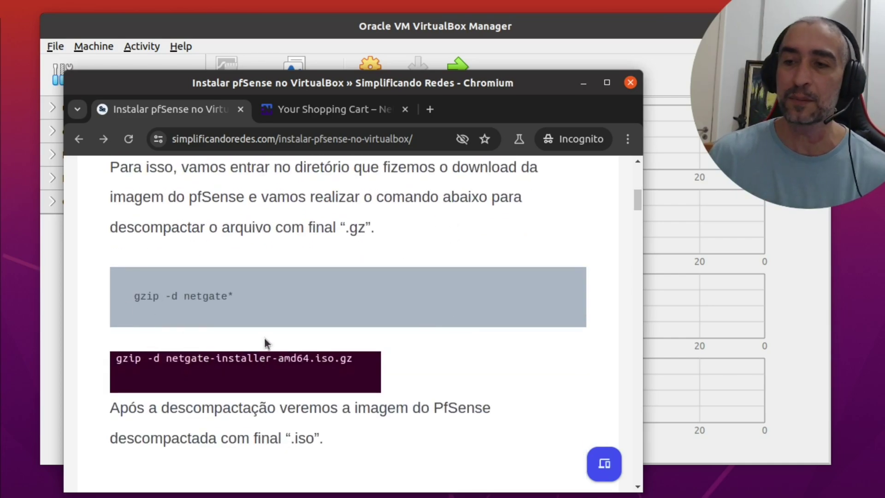
scroll(400, 348, "down", 4)
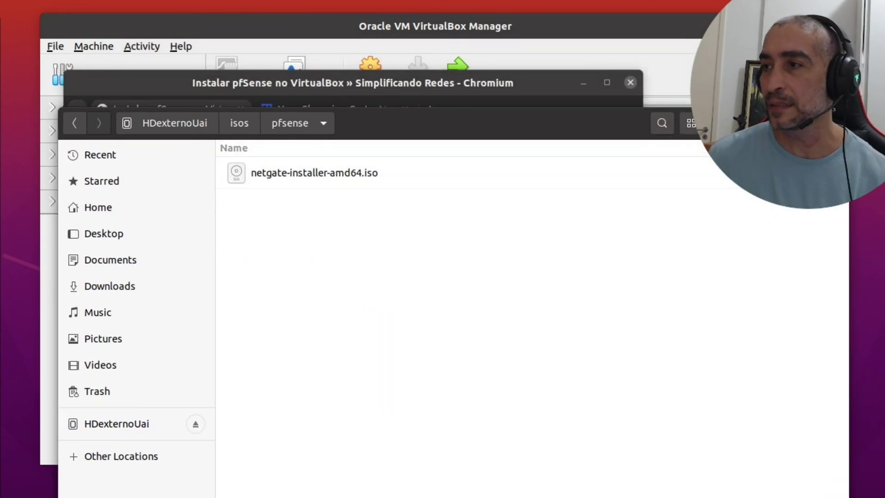
key("ctrl+w")
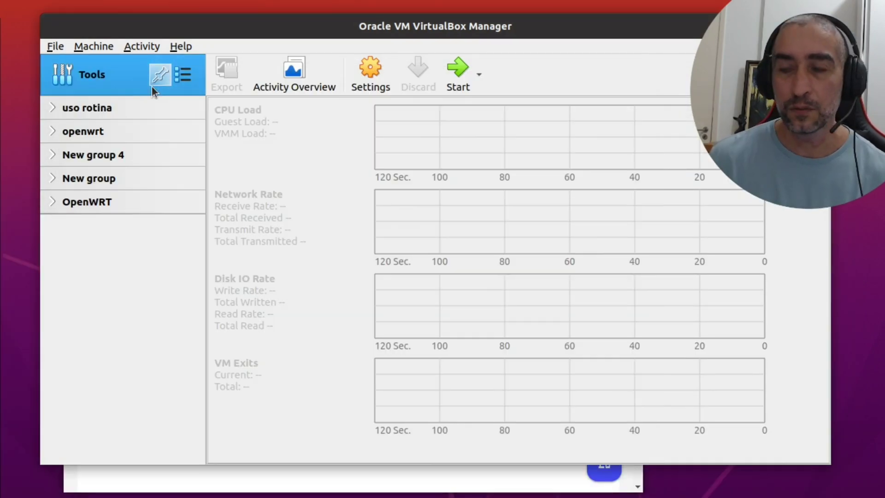
Step: Start a new virtual machine in VirtualBox Manager named mypfsense, stored in the VMS_HDexterno folder on HDexternoUai
left_click(91, 48)
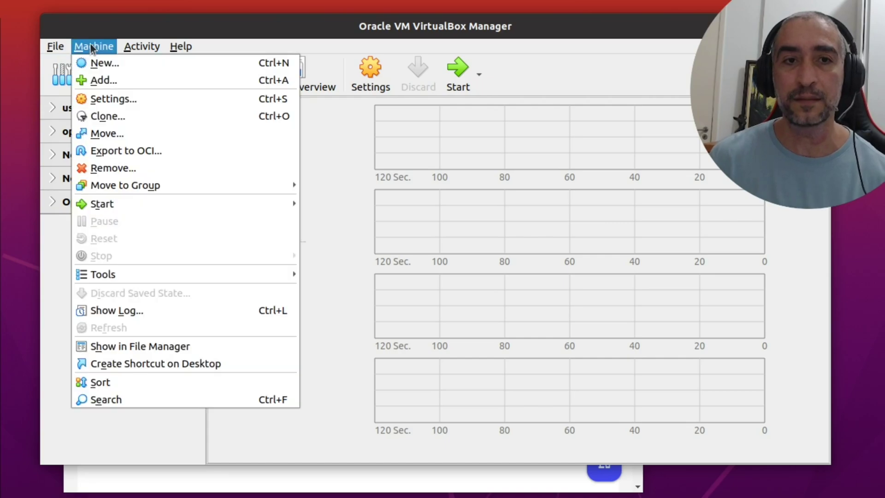
left_click(96, 60)
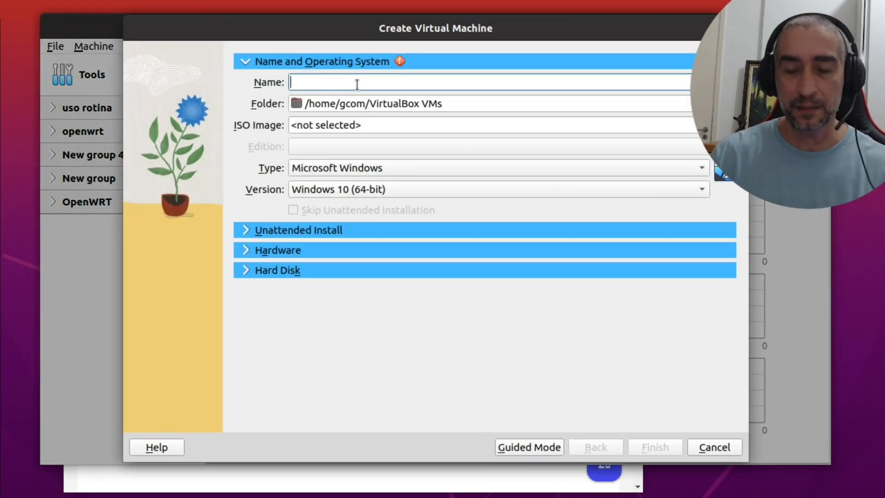
type("mypfsense")
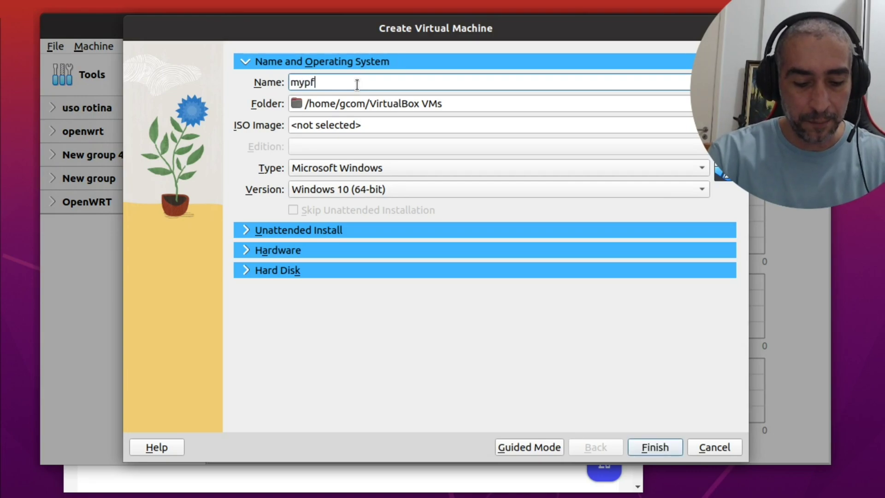
key("Tab")
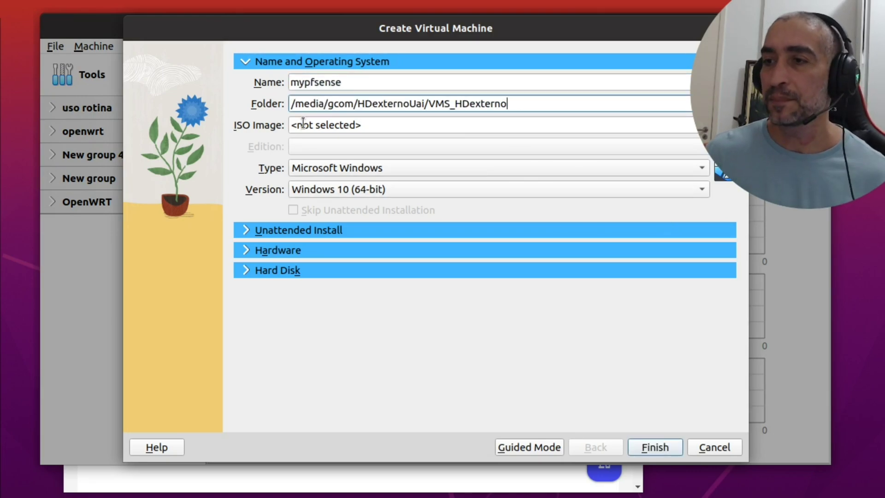
Step: Set the virtual machine's ISO image to netgate-installer-amd64.iso from the isos/pfsense folder
left_click(701, 126)
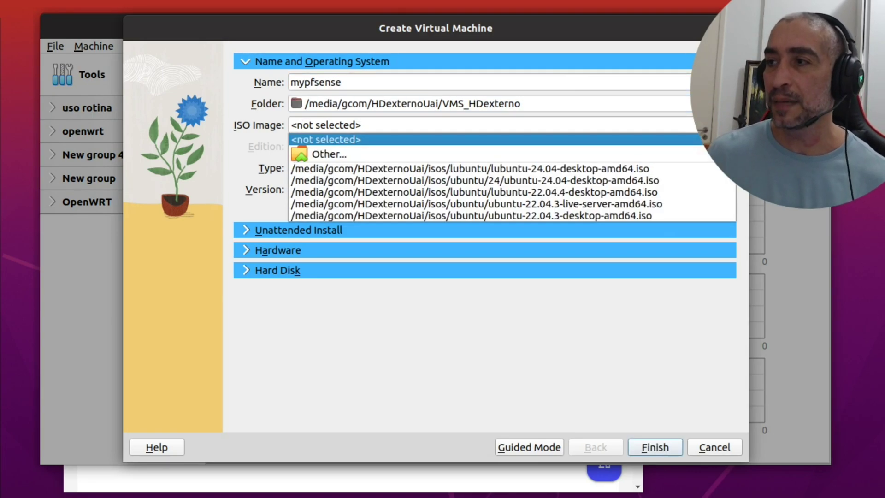
left_click(672, 157)
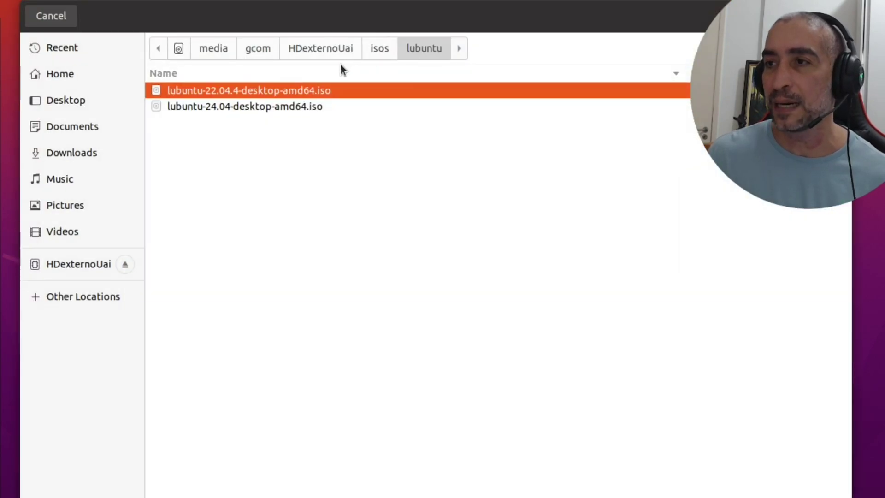
left_click(379, 48)
double_click(288, 91)
double_click(287, 92)
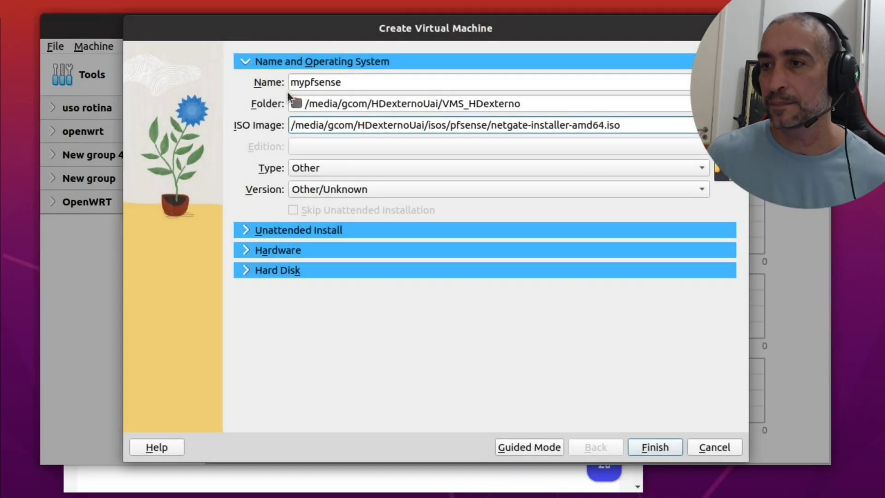
Step: Set the virtual machine's operating system type to BSD and its version to FreeBSD (64-bit)
left_click(376, 169)
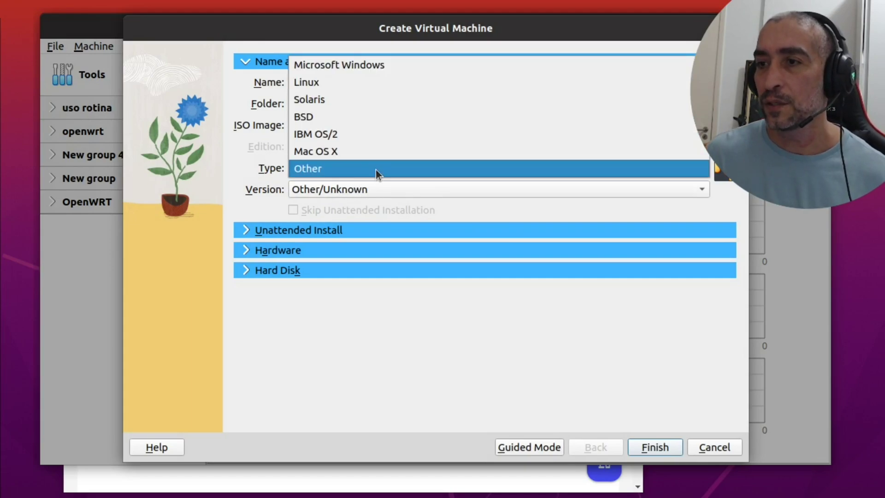
left_click(381, 115)
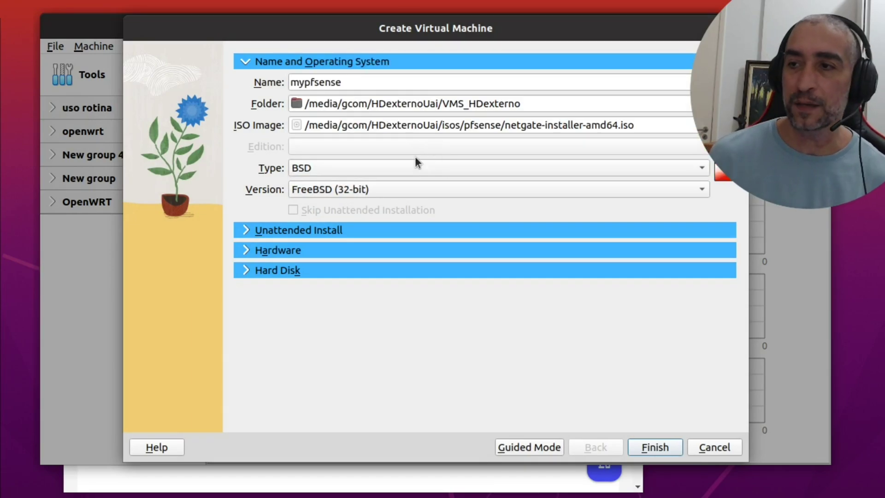
left_click(364, 190)
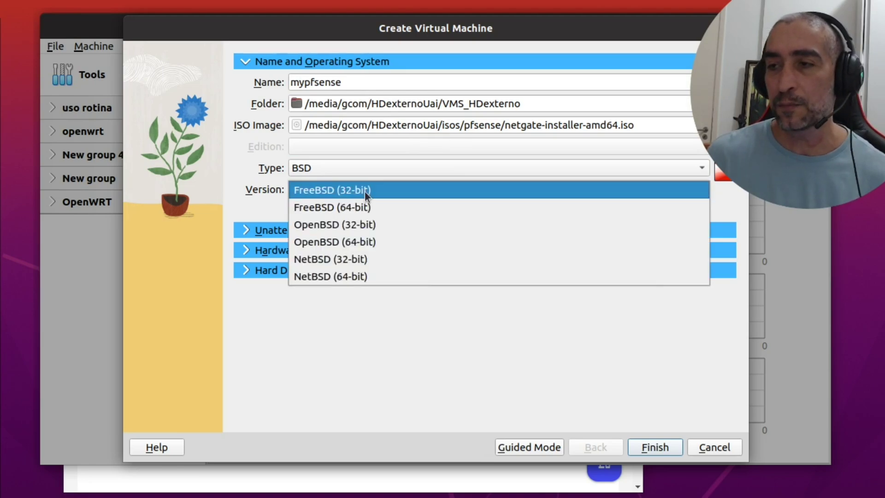
left_click(372, 210)
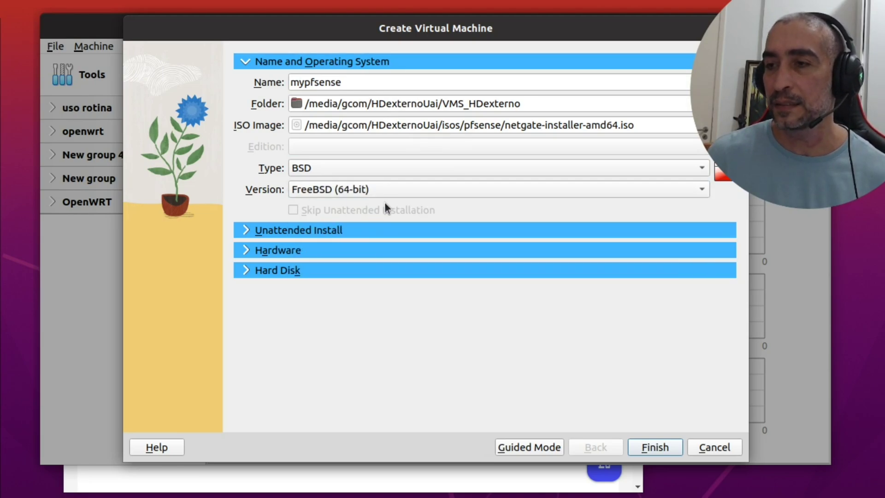
Step: Set the virtual machine's base memory to 1567 MB and open the hard disk settings
left_click(245, 251)
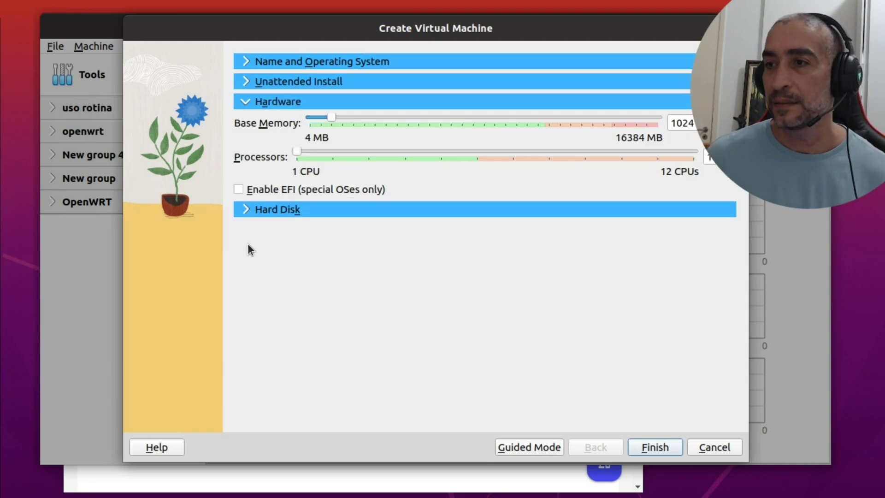
mouse_move(329, 116)
left_mouse_down()
mouse_move(349, 118)
mouse_move(341, 120)
left_mouse_up()
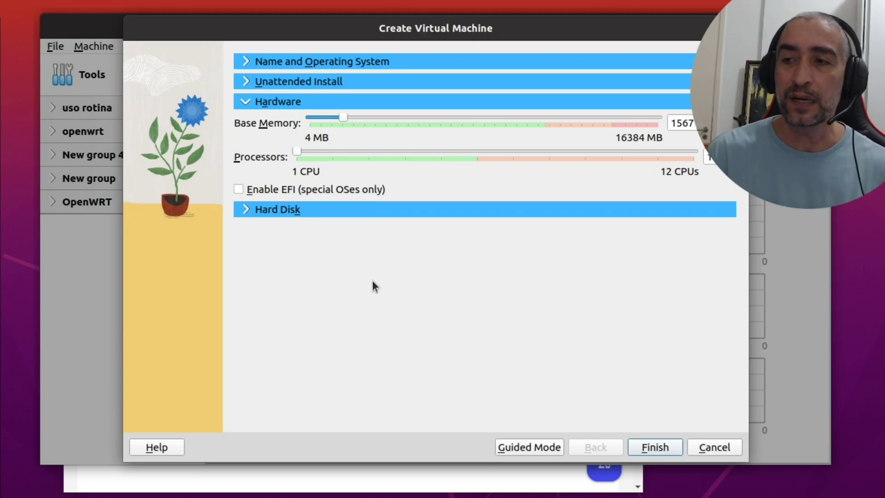
left_click(244, 211)
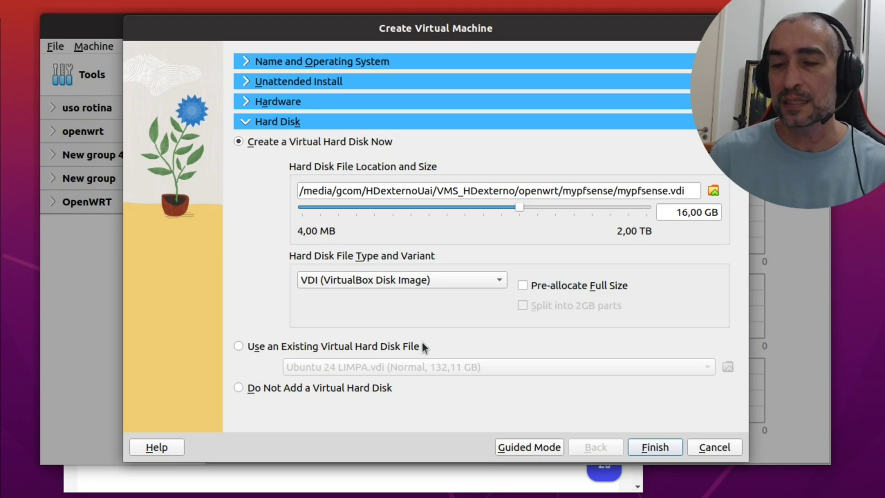
Step: Finish creating the mypfsense virtual machine with a 16 GB VDI hard disk and open its network settings
left_click(668, 448)
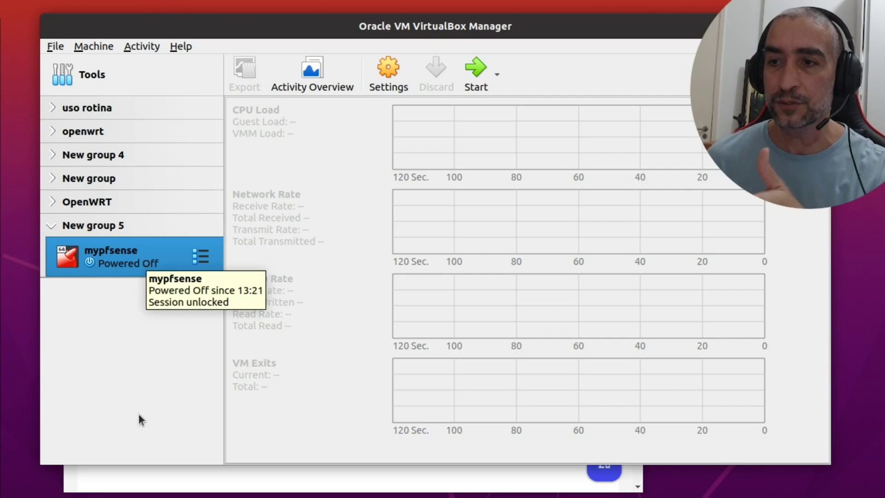
right_click(134, 260)
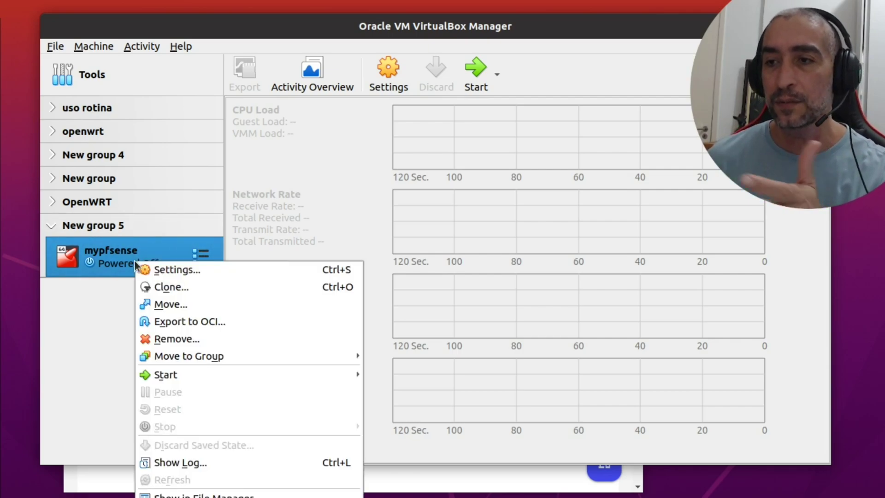
left_click(156, 270)
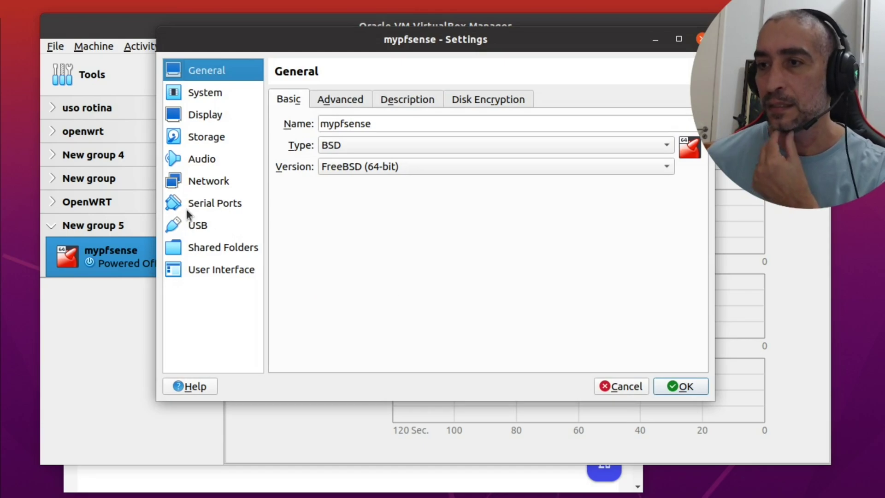
left_click(218, 184)
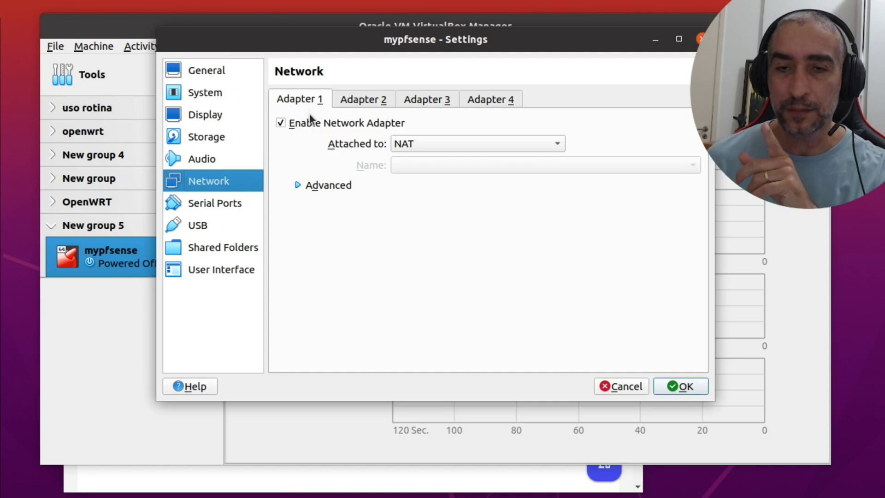
Step: Enable network Adapter 2 of the mypfsense machine and attach it to the Host-only Adapter vboxnet0
left_click(374, 99)
left_click(287, 125)
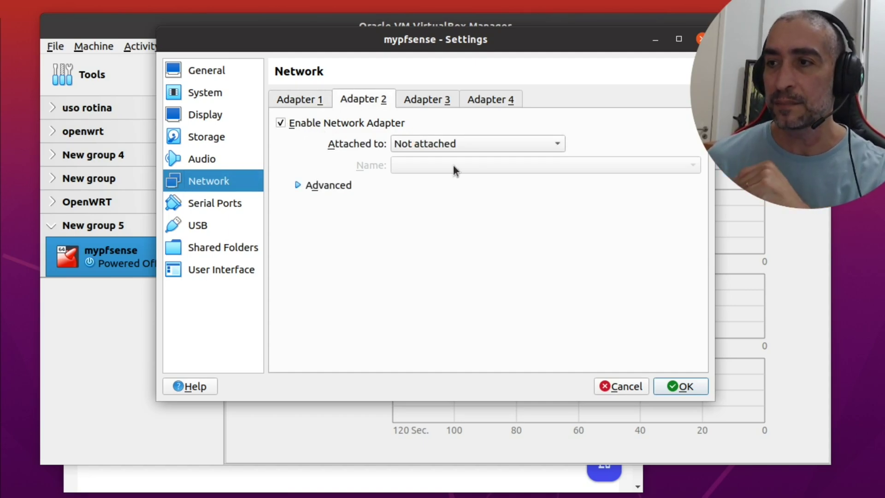
left_click(477, 140)
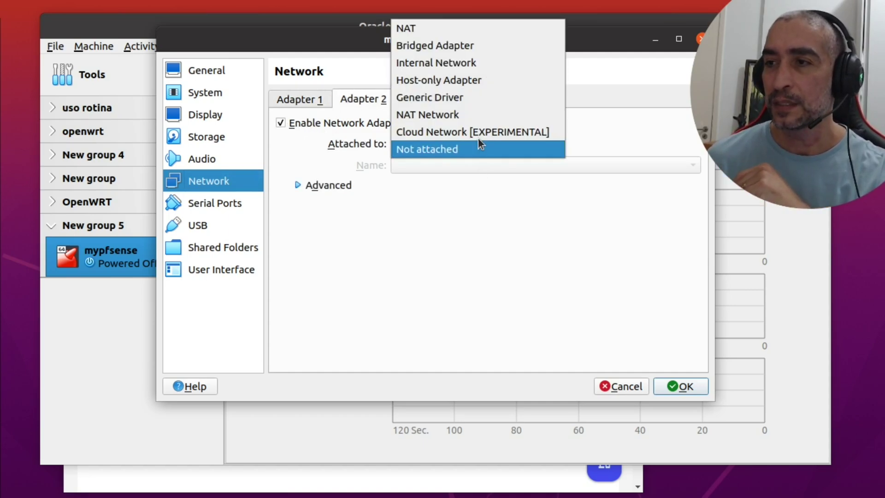
left_click(458, 81)
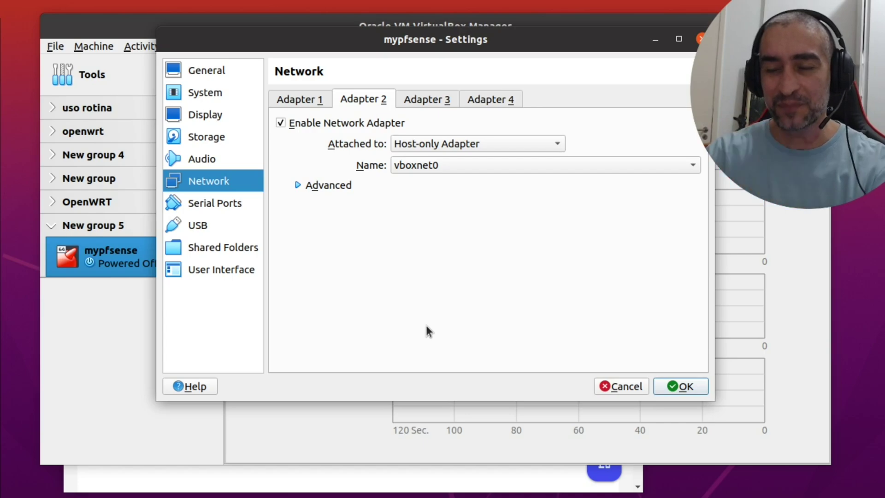
Step: Compare the attachment settings of Adapter 1 and Adapter 2, and save the machine's network settings
left_click(309, 98)
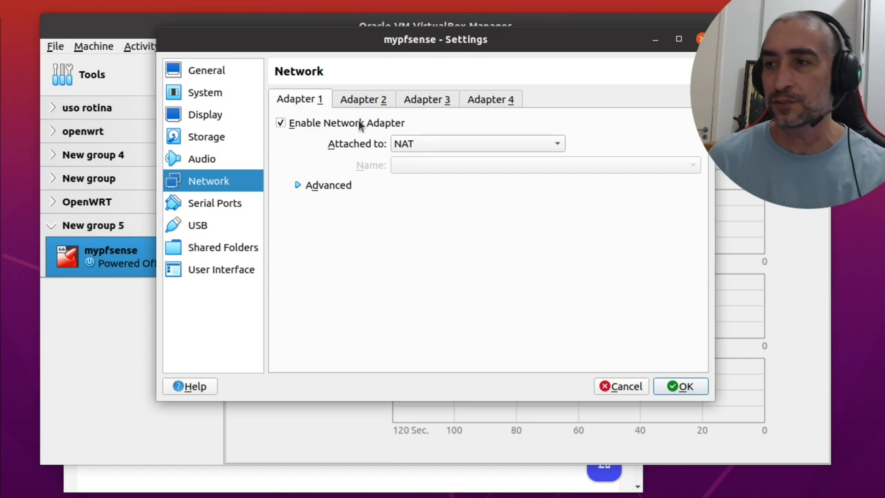
left_click(362, 100)
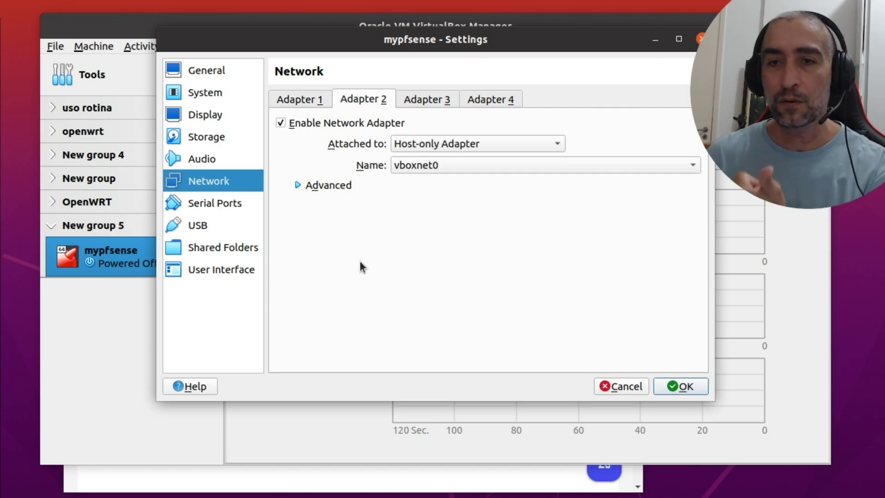
left_click(282, 105)
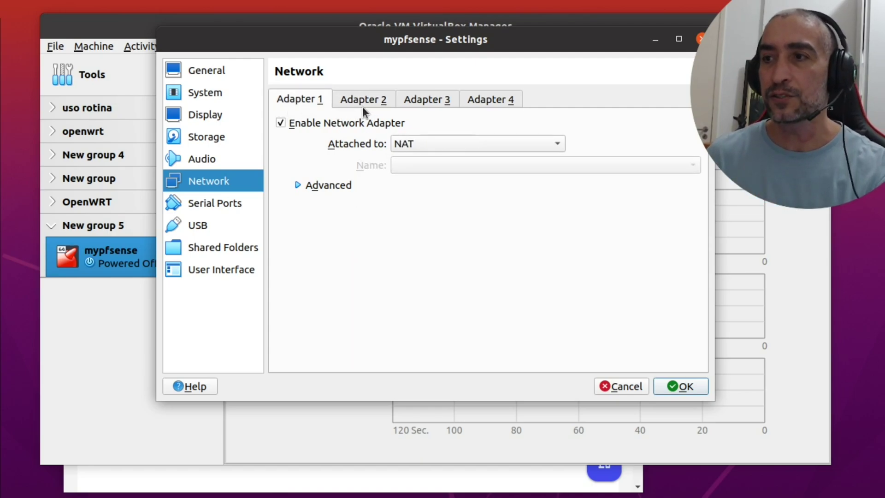
left_click(358, 102)
left_click(294, 95)
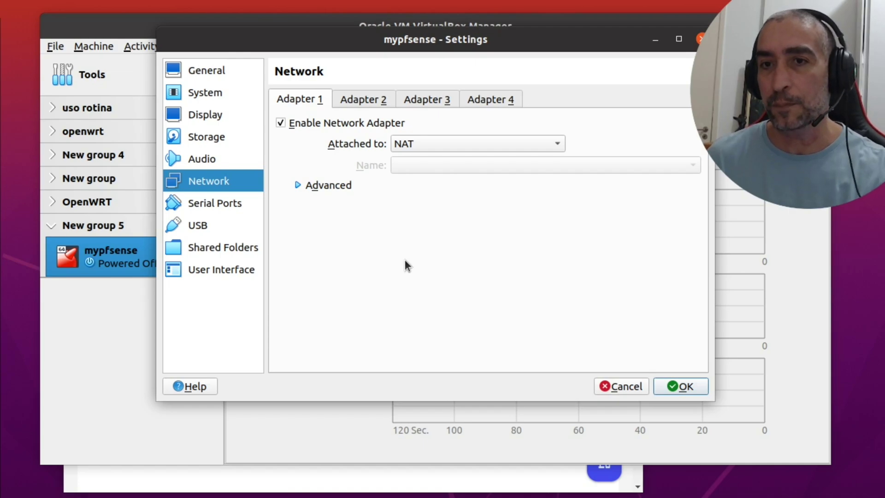
left_click(366, 99)
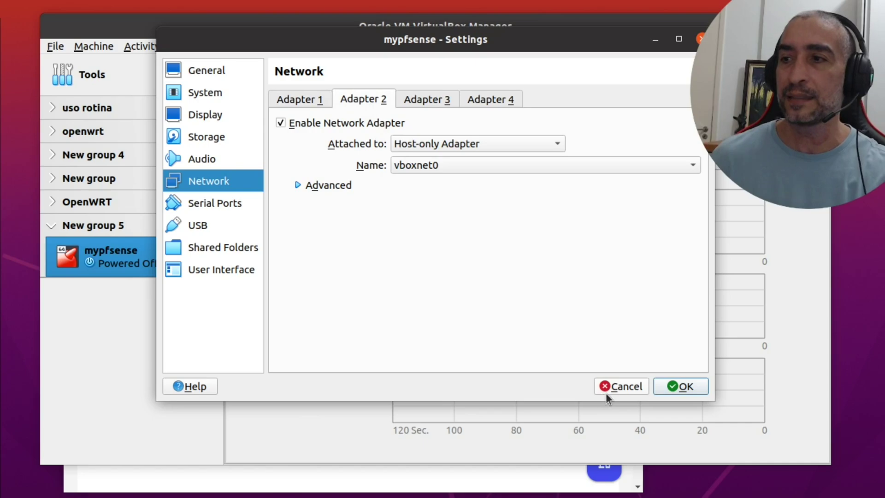
left_click(544, 145)
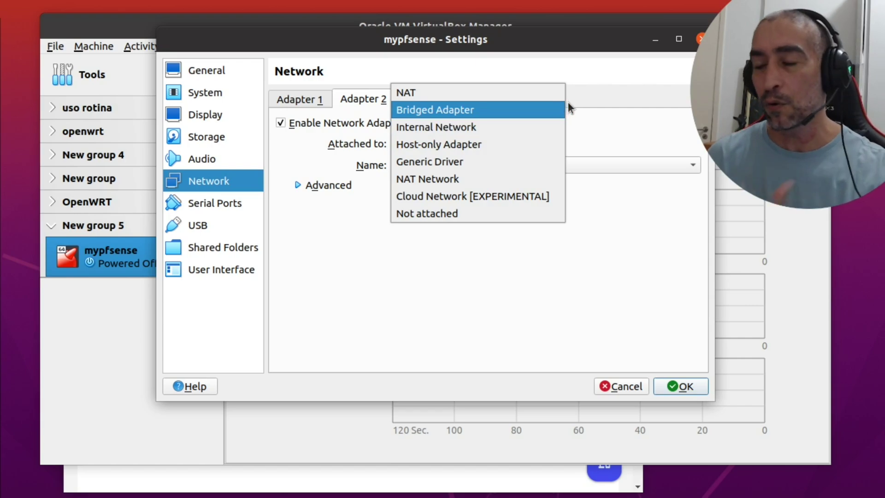
left_click(352, 103)
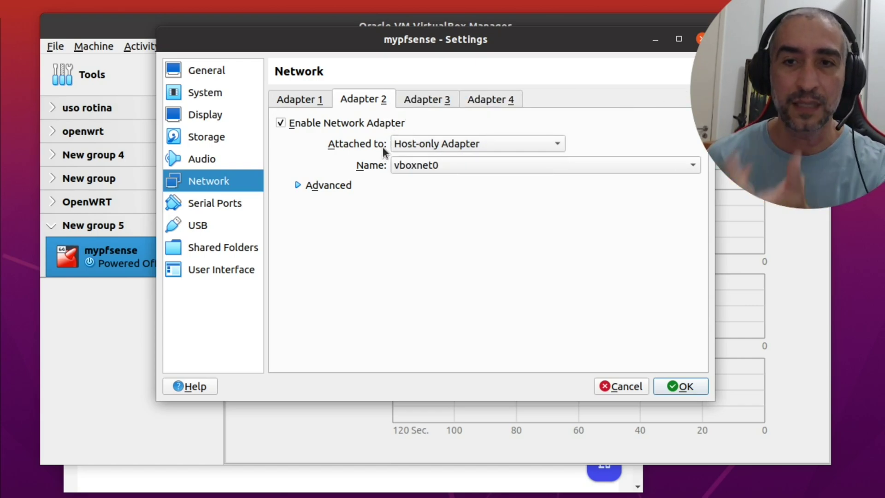
left_click(291, 98)
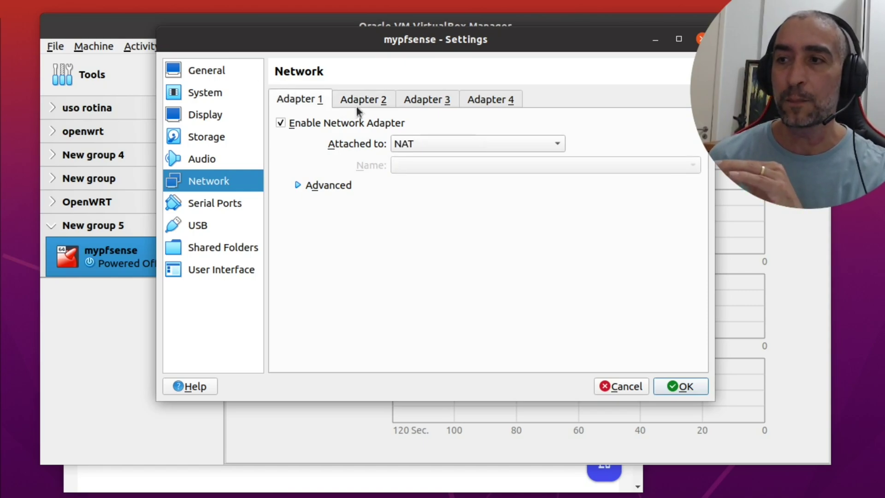
left_click(361, 101)
left_click(295, 99)
left_click(361, 99)
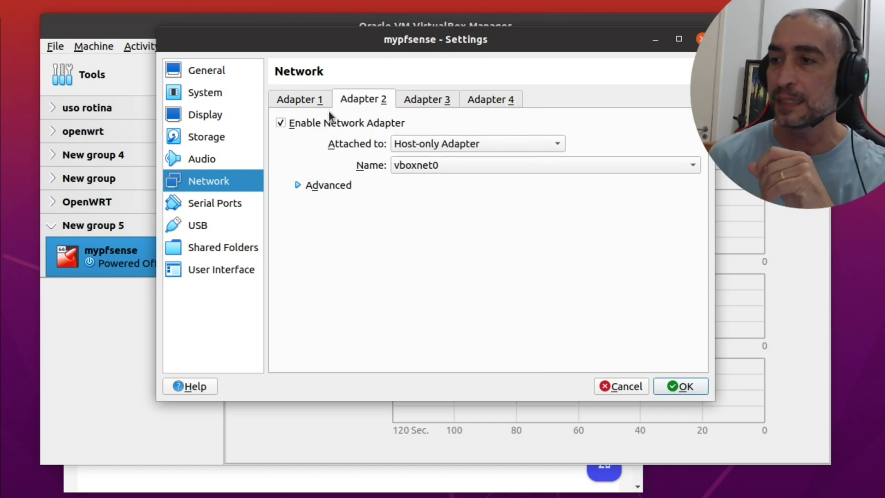
left_click(320, 100)
left_click(353, 100)
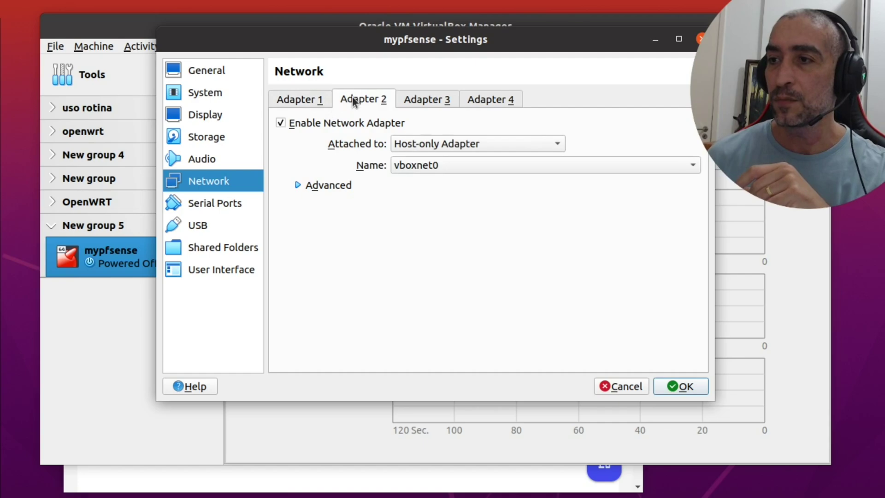
left_click(694, 392)
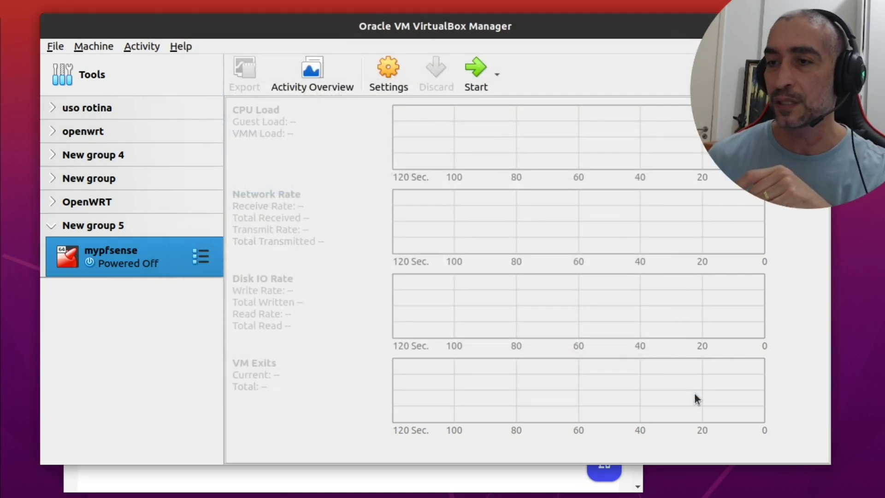
Step: Start the mypfsense virtual machine and choose Install pfSense after accepting the copyright notice
double_click(120, 264)
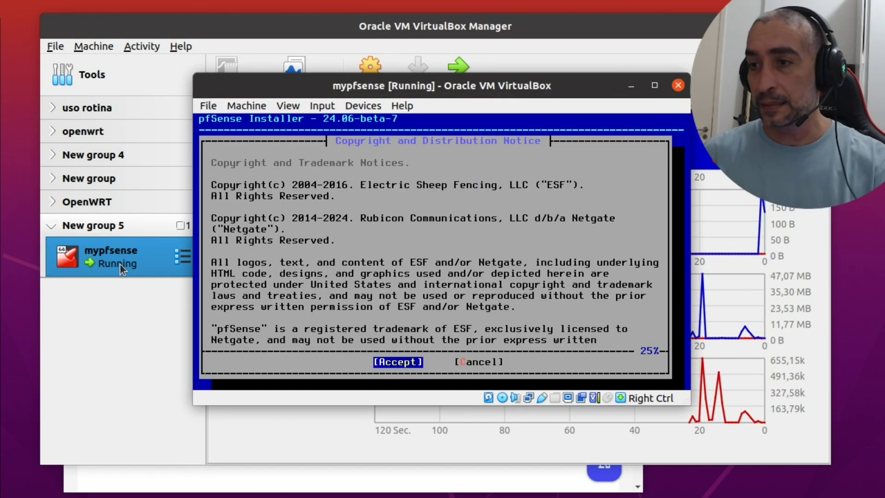
key("Return")
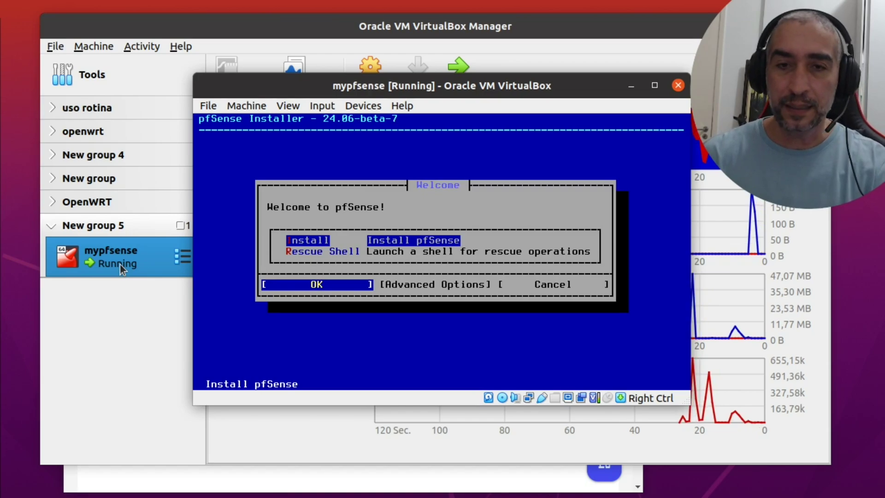
key("Return")
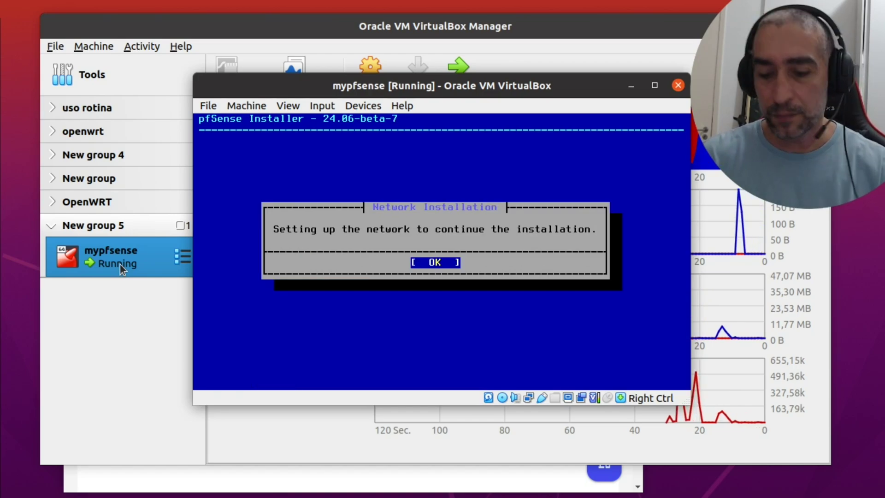
Step: Proceed to the installer's network setup and assign em0 as the WAN interface in DHCP (client) mode
key("Return")
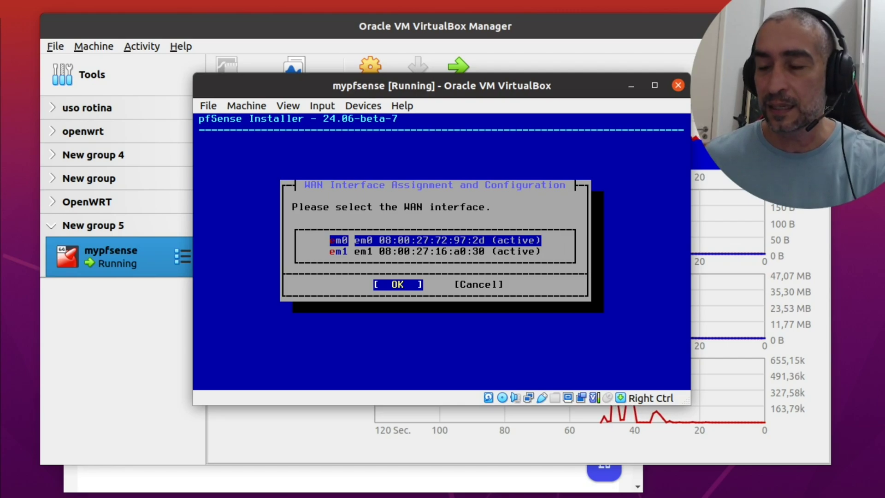
key("Return")
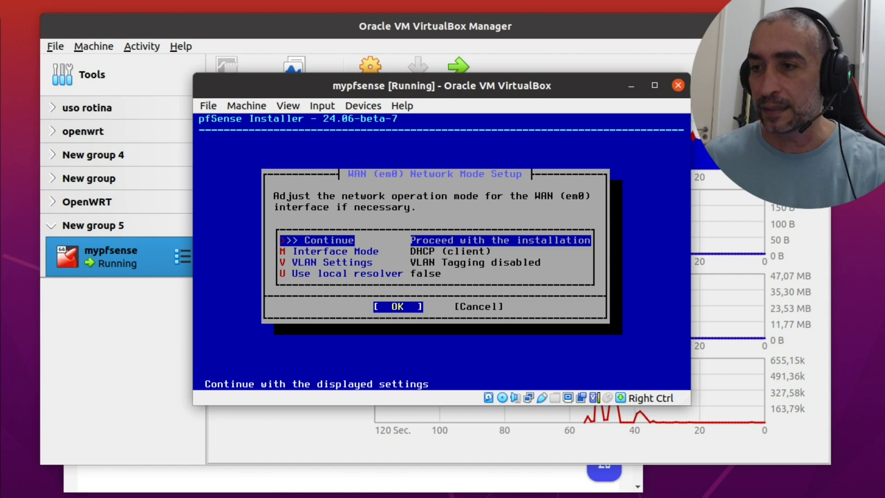
key("Return")
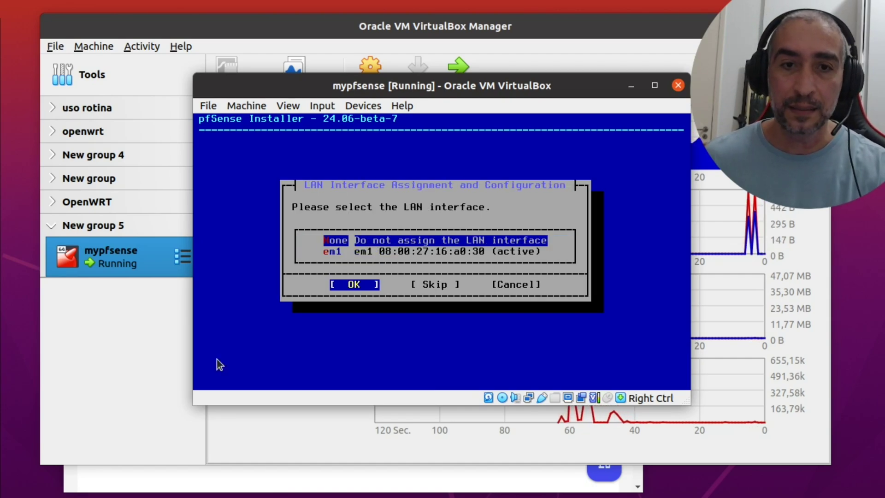
Step: Assign em1 as the LAN interface with its default static 192.168.1.1/24 settings and confirm the interface assignment
key("Down")
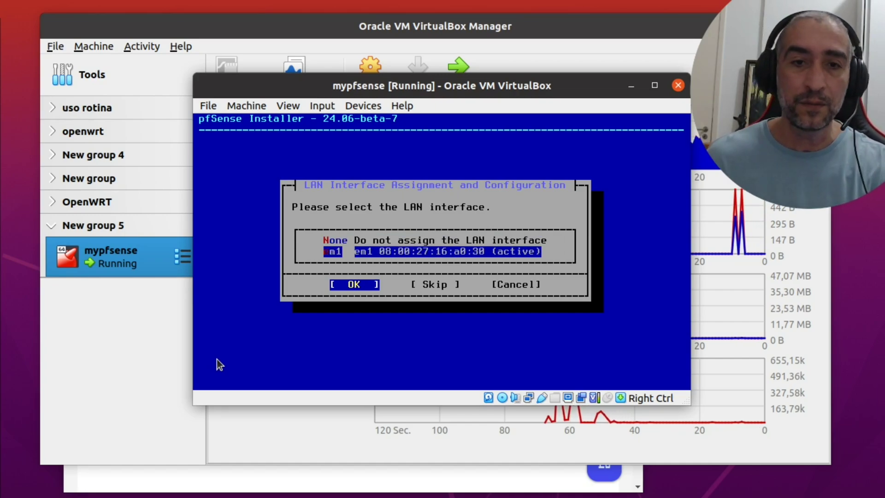
key("Return")
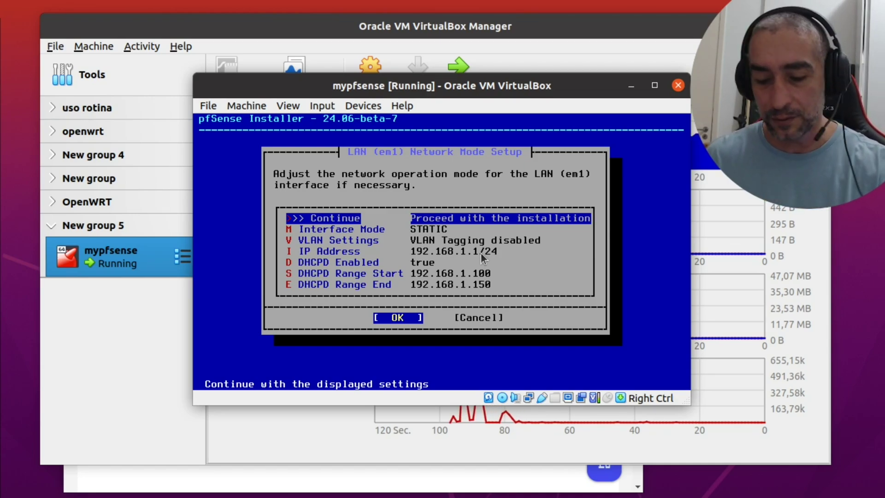
key("Return")
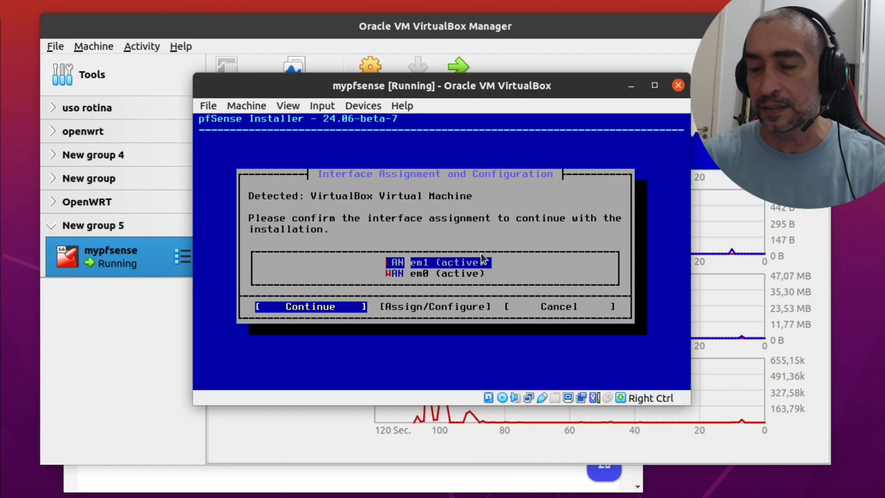
key("Return")
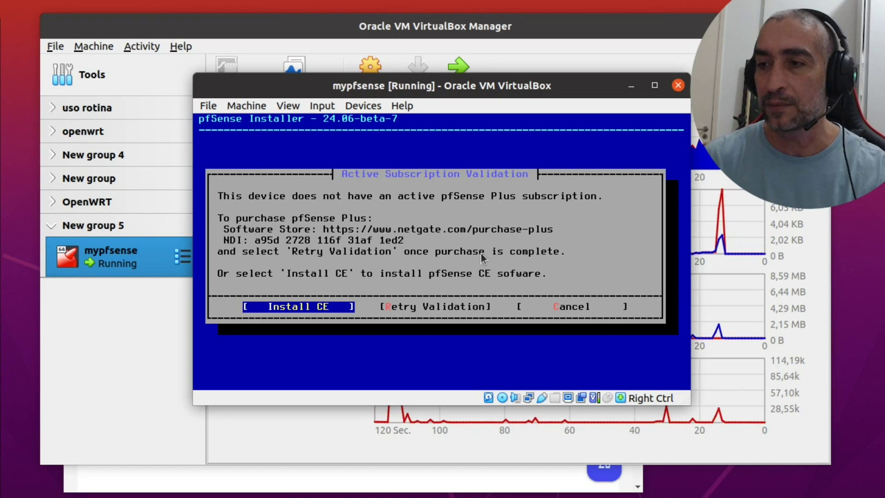
Step: Install pfSense CE on disk ada0 using ZFS, the GPT partition scheme and Stripe - No Redundancy, confirming that the disk is erased
key("Return")
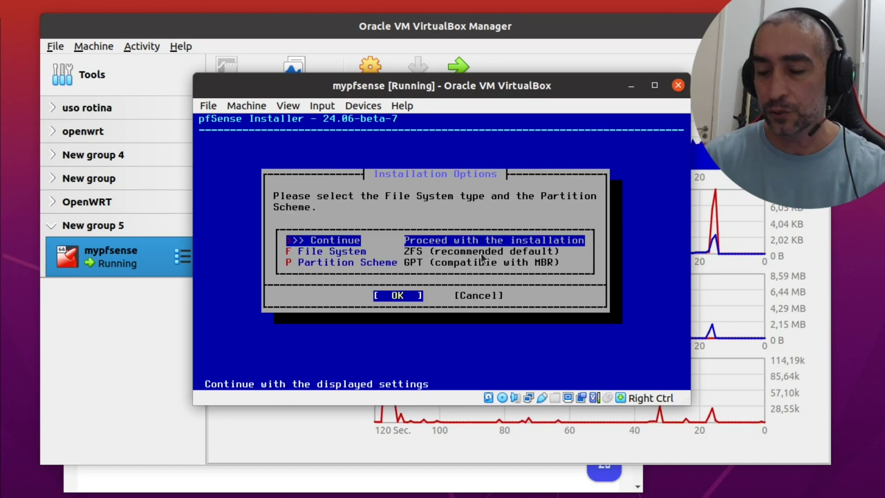
key("Return")
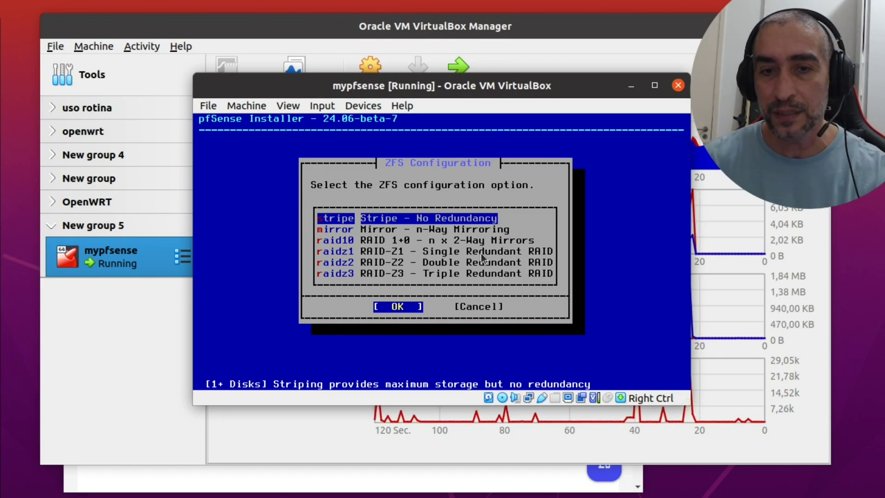
key("Return")
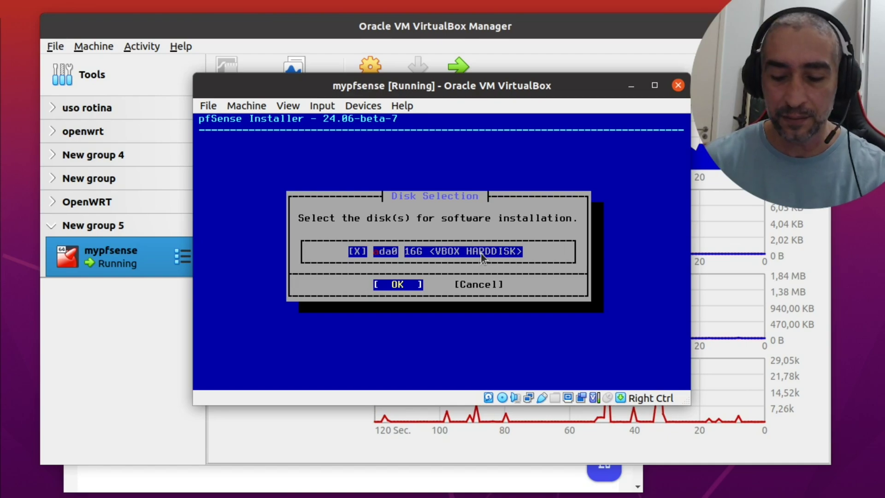
key("Return")
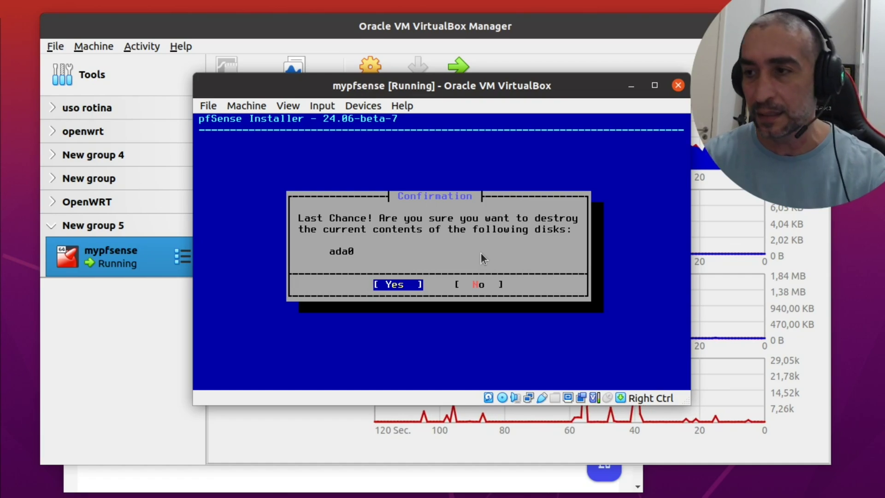
key("Return")
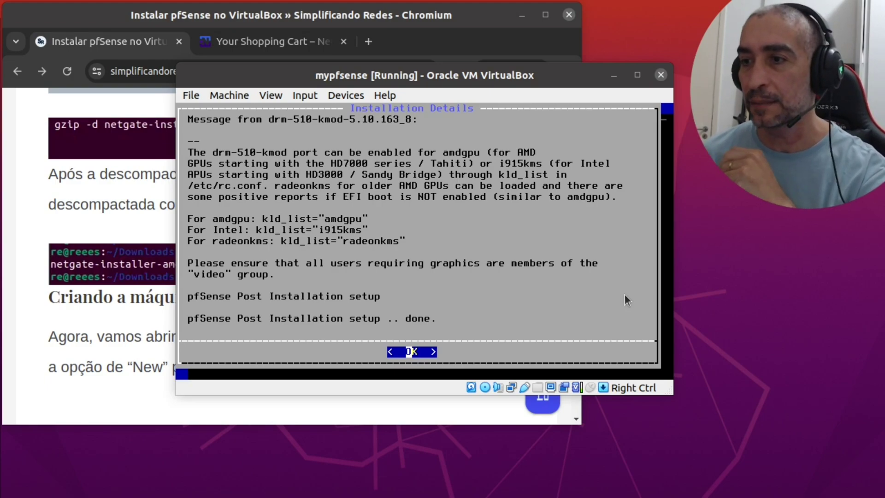
Step: Dismiss the installation details in the mypfsense machine window to reach the end of the installer
left_click(554, 82)
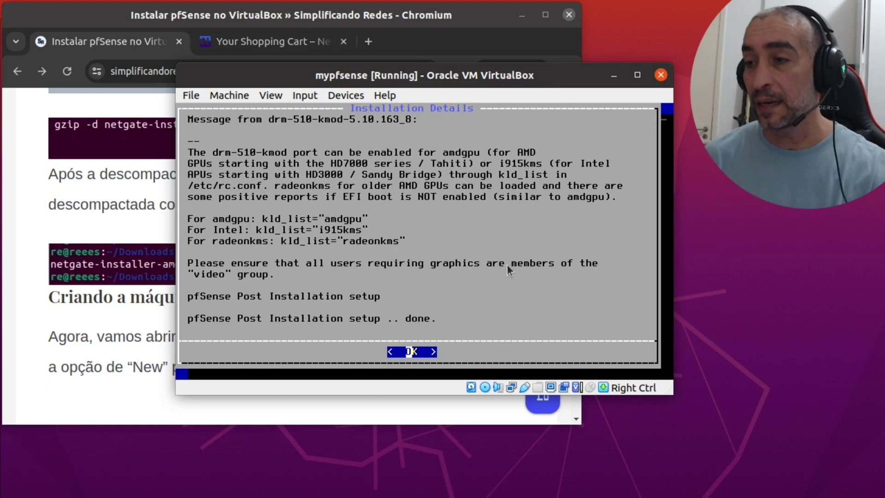
key("Return")
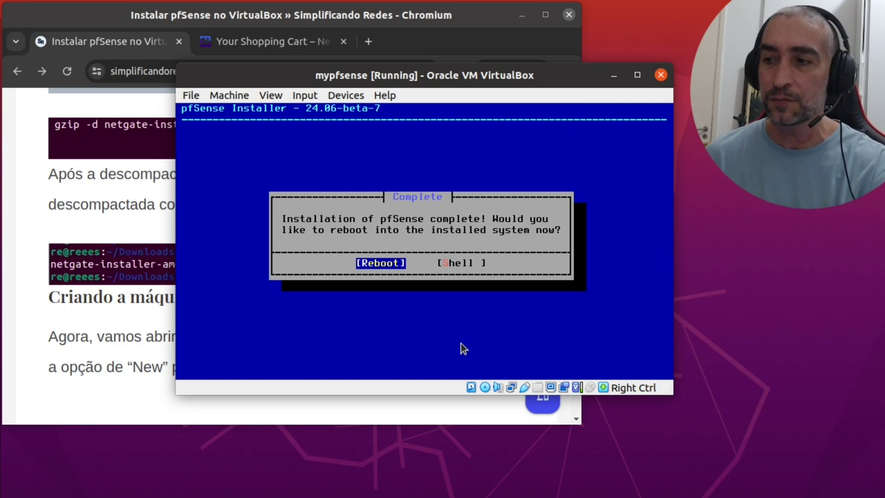
Step: Eject netgate-installer-amd64.iso from the mypfsense machine's virtual optical drive and power off the machine
left_click(485, 387)
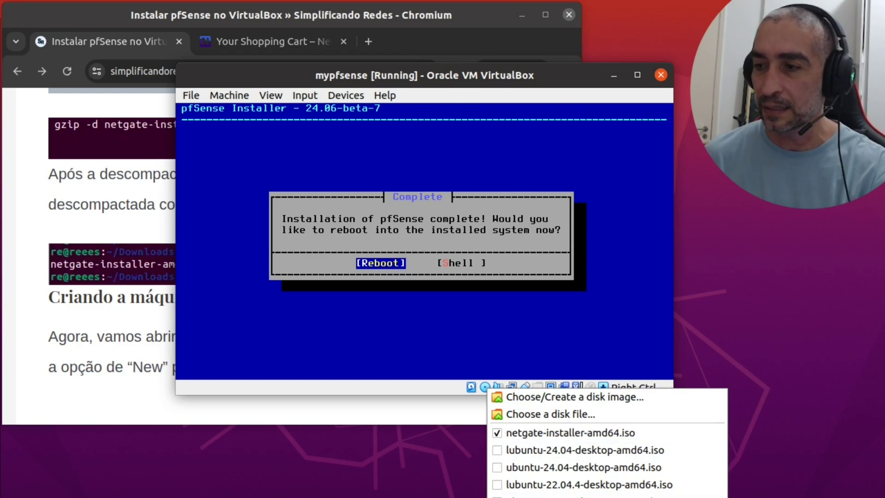
left_click(460, 299)
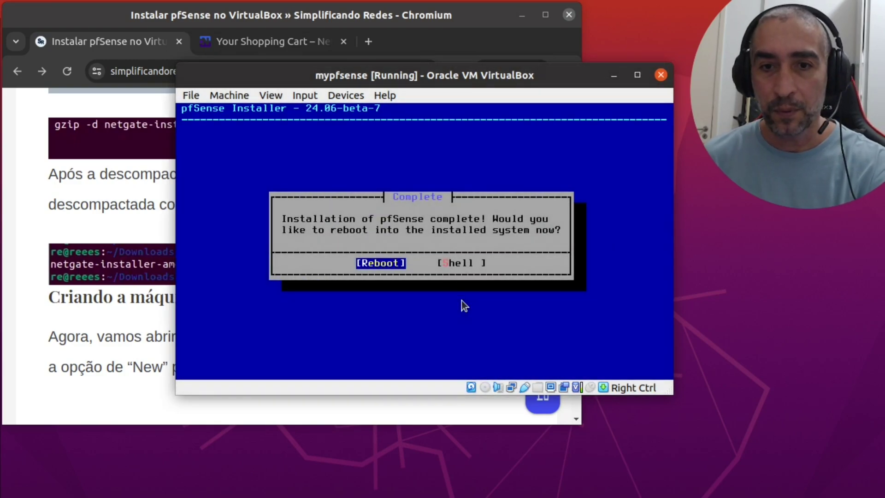
left_click(661, 75)
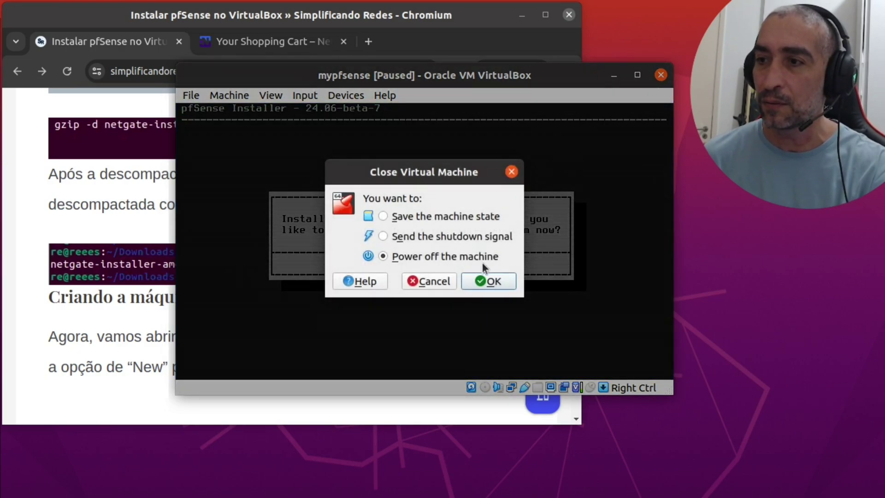
left_click(497, 282)
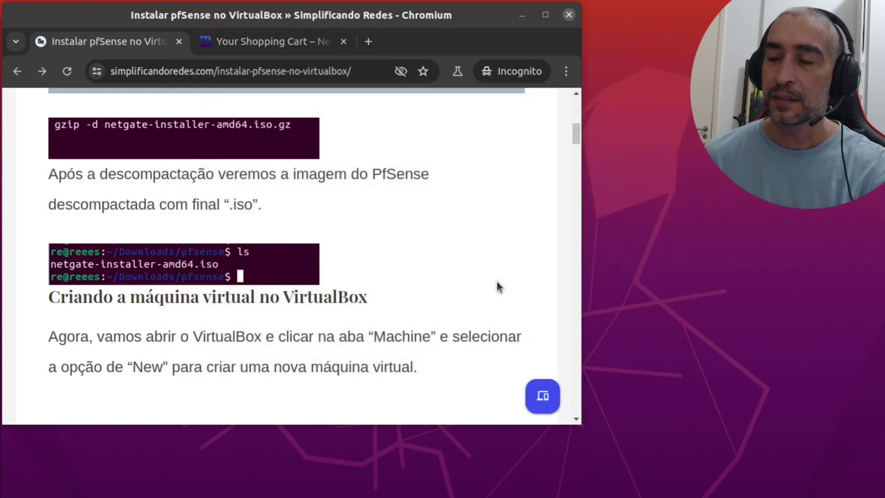
Step: Check the mypfsense machine's storage devices in its VirtualBox Manager settings, leave them unmodified and start the machine
key("alt+Tab")
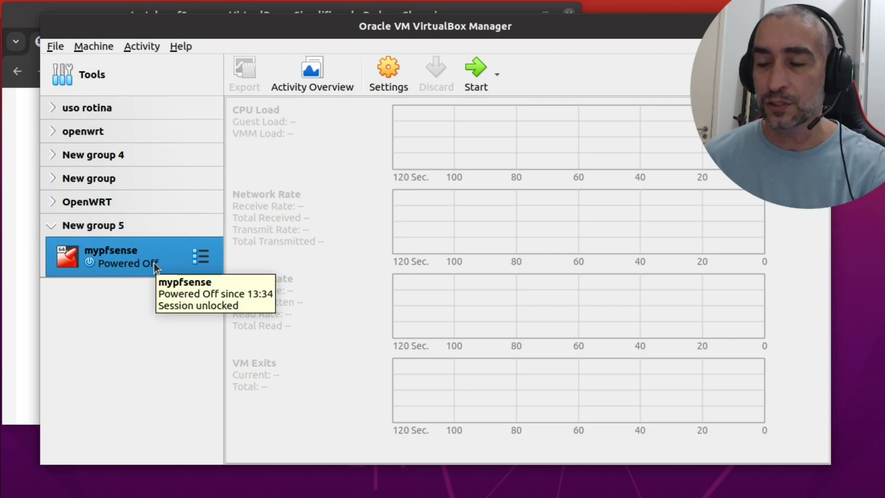
right_click(164, 257)
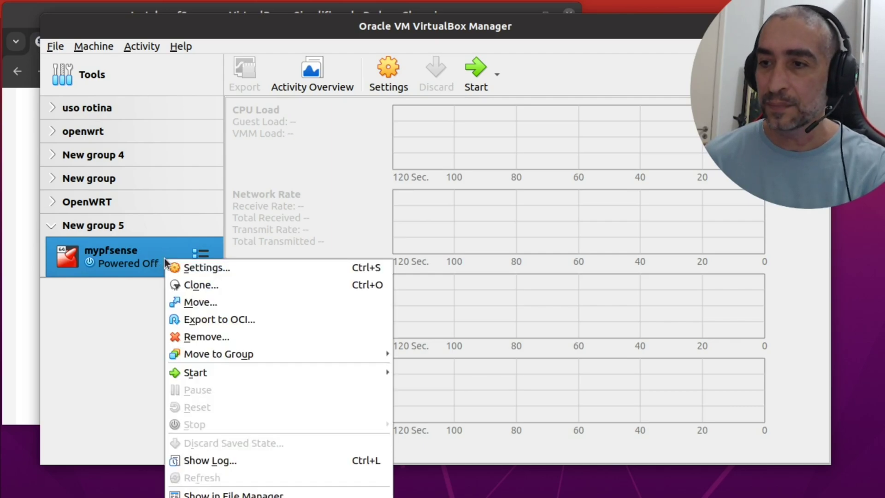
left_click(190, 264)
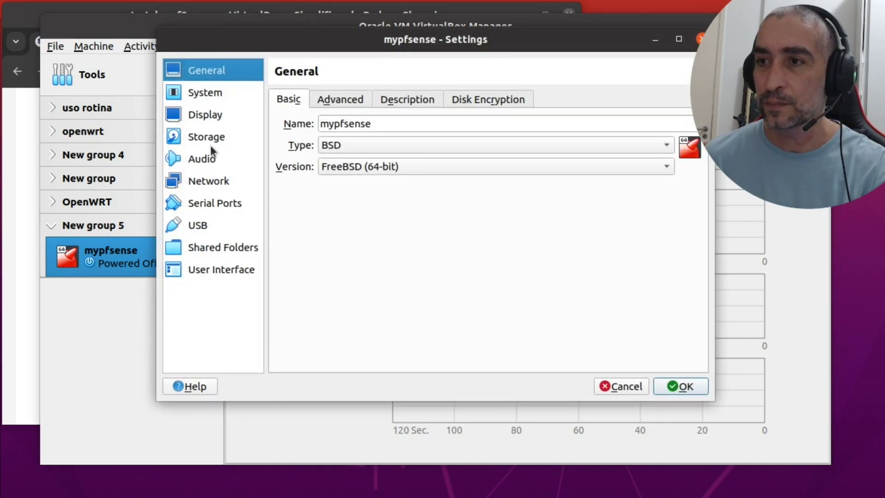
left_click(212, 135)
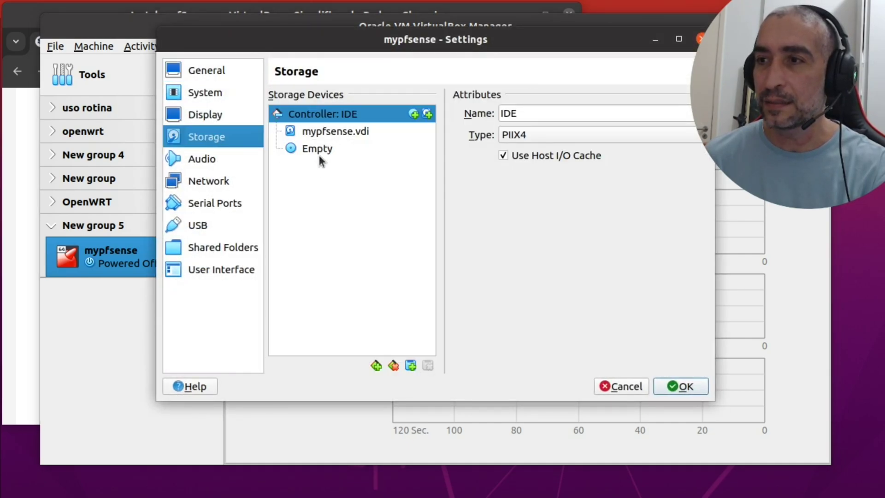
left_click(625, 385)
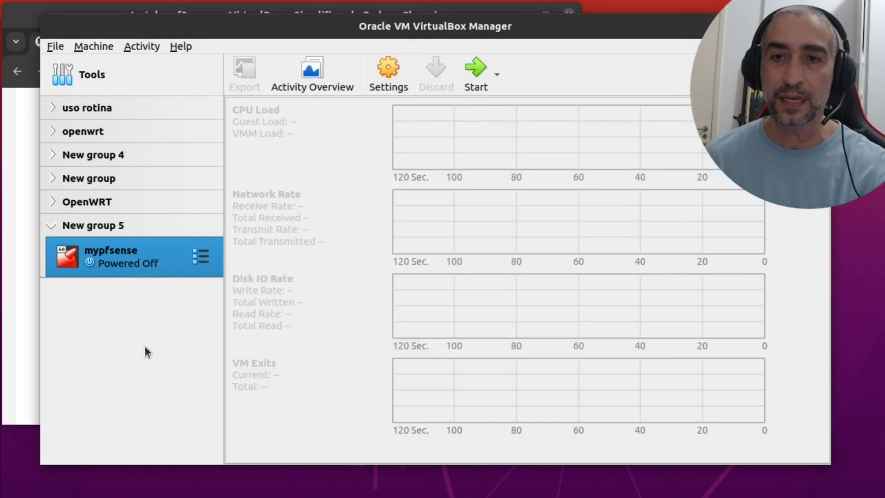
double_click(164, 267)
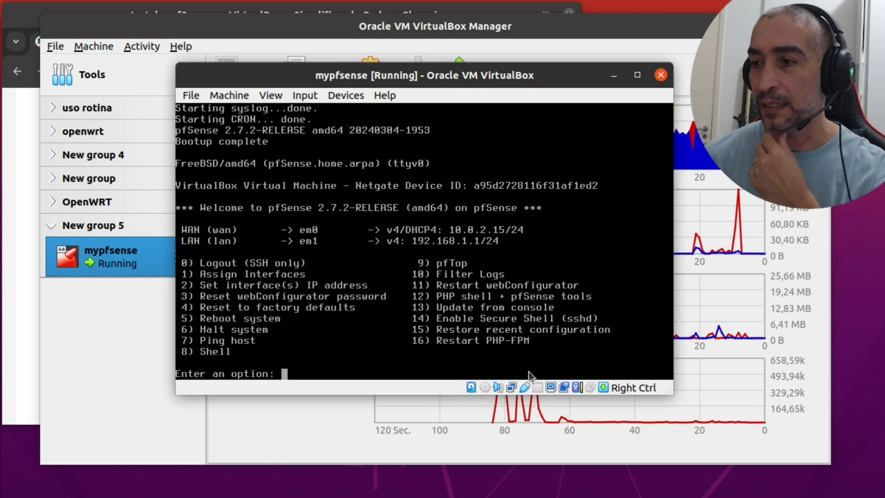
Step: Examine both network adapters of the mypfsense machine and the address settings of the vboxnet0 host-only network, returning to the pfSense console
right_click(512, 388)
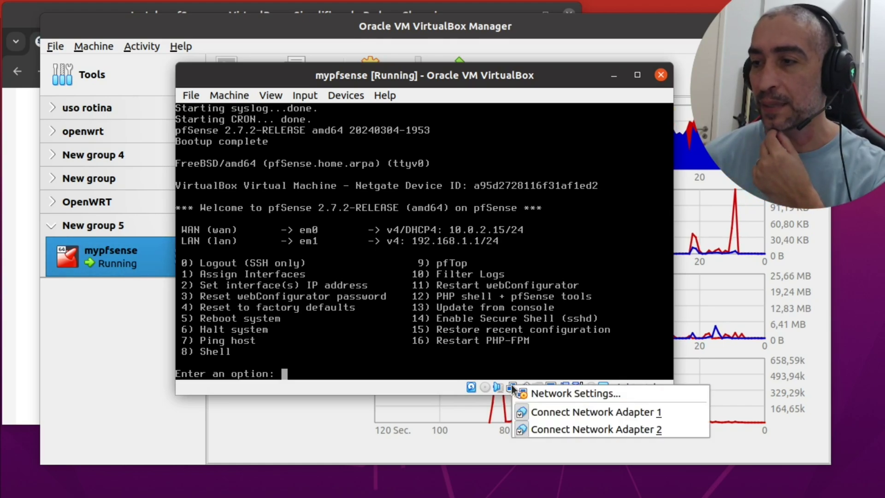
left_click(537, 394)
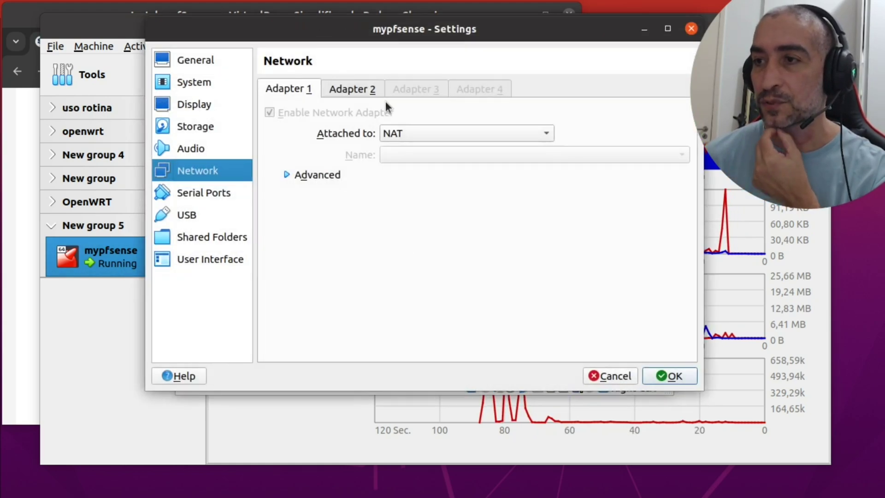
left_click(357, 89)
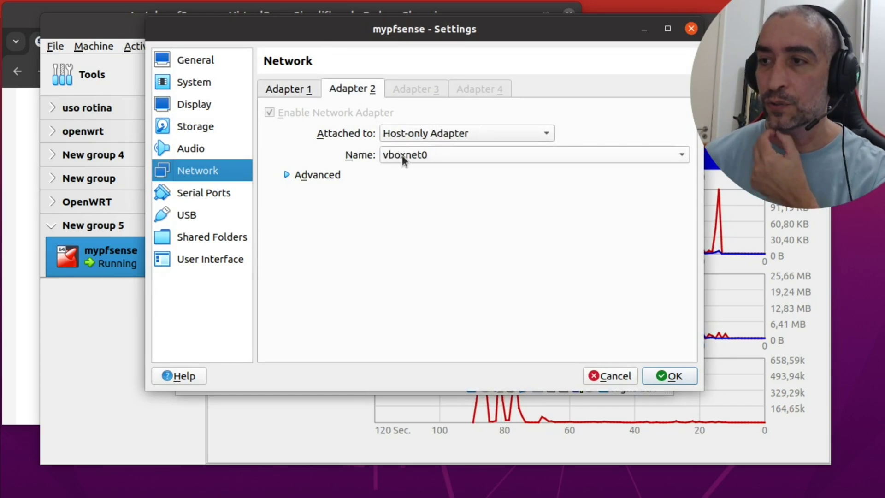
left_click(612, 379)
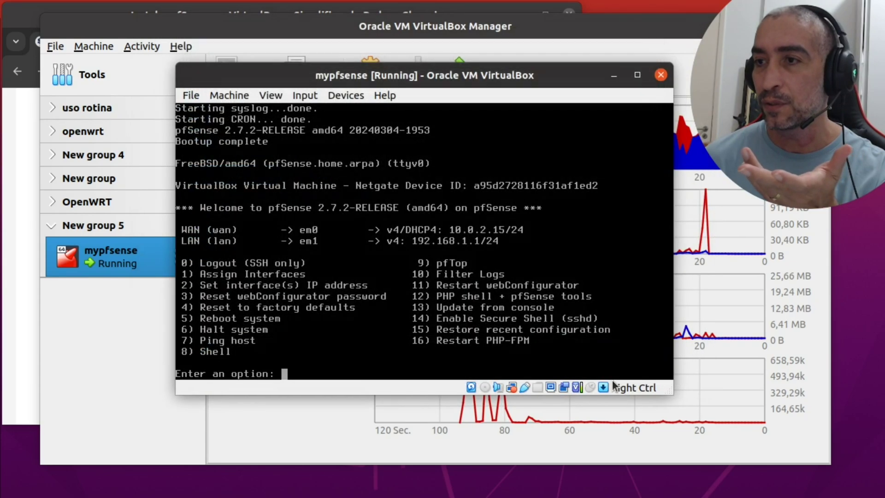
left_click(56, 46)
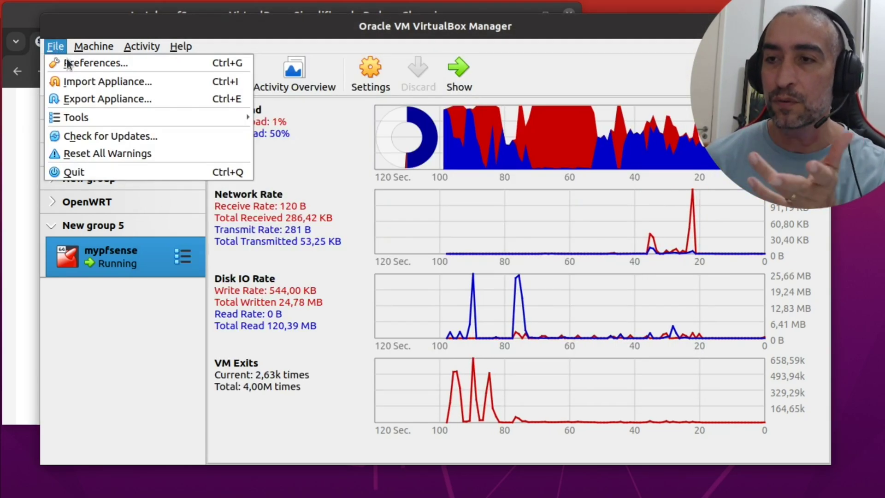
mouse_move(118, 116)
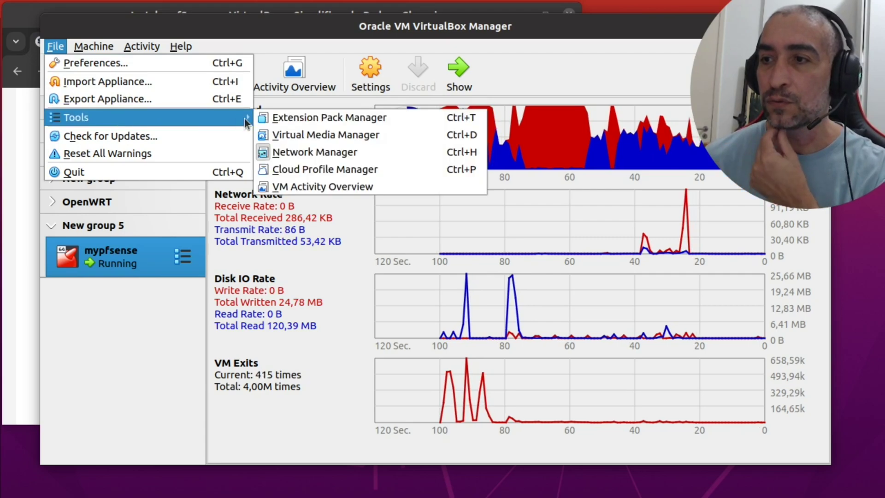
left_click(339, 152)
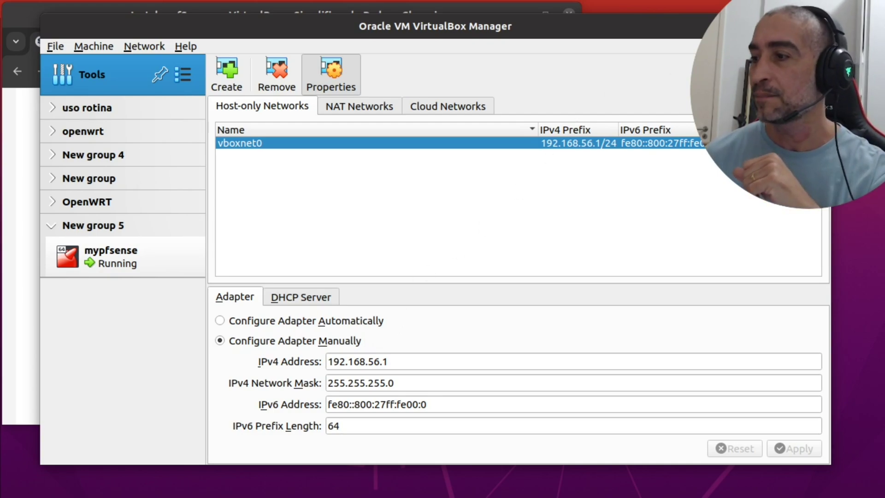
key("super+h")
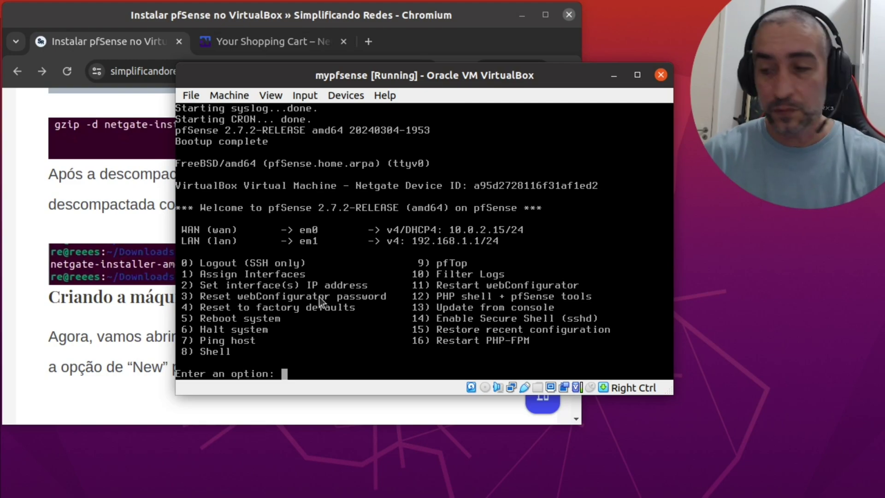
Step: Choose to set the IP address of the LAN interface (em1) in the pfSense console, declining IPv4 configuration via DHCP
type("2")
key("Return")
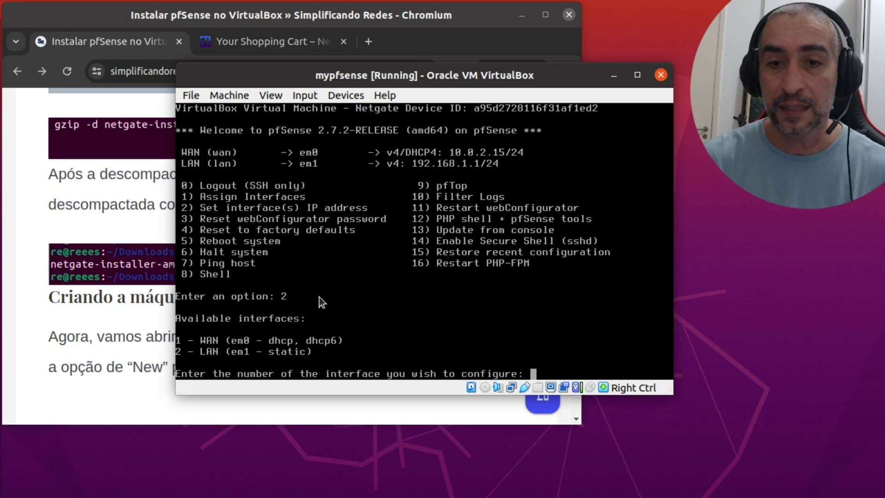
type("2")
key("Return")
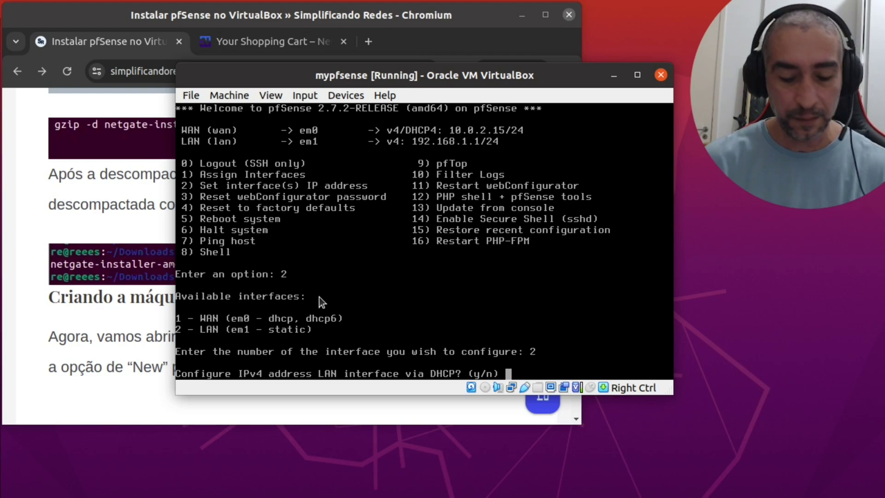
type("n")
key("Return")
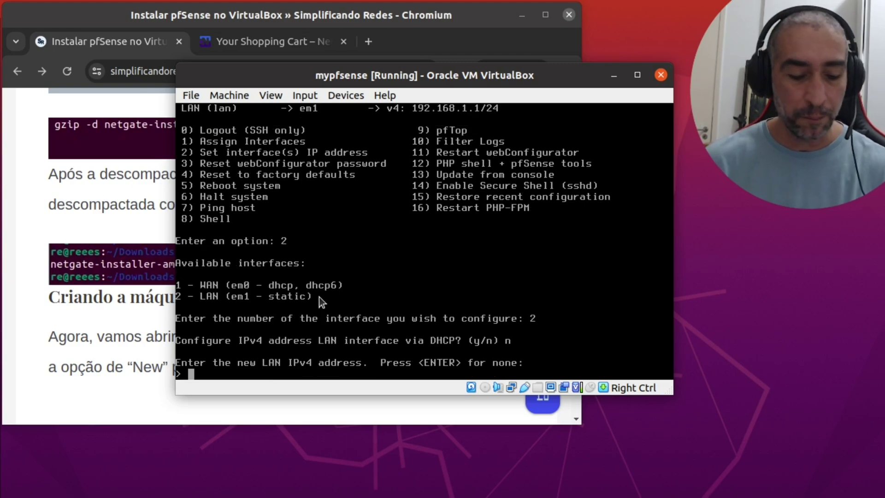
Step: Set the LAN IPv4 address to 192.168.56.2 with a subnet bit count of 24 and no upstream gateway
type("192")
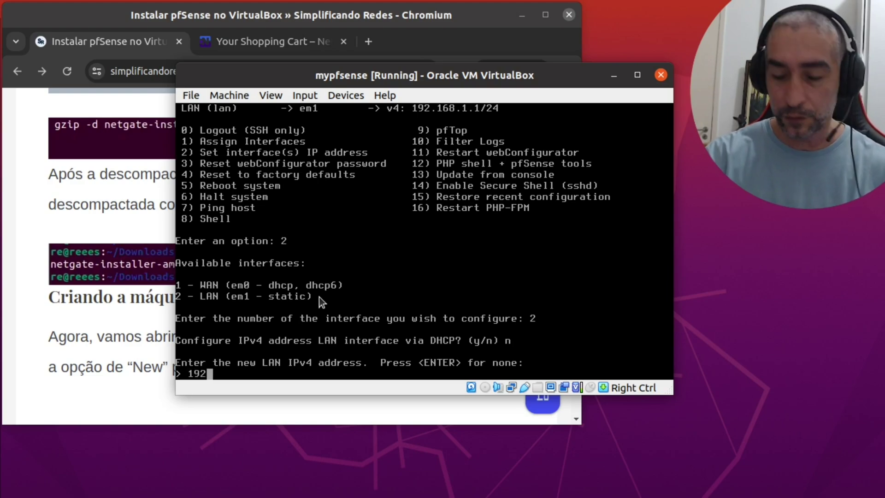
type(".168.")
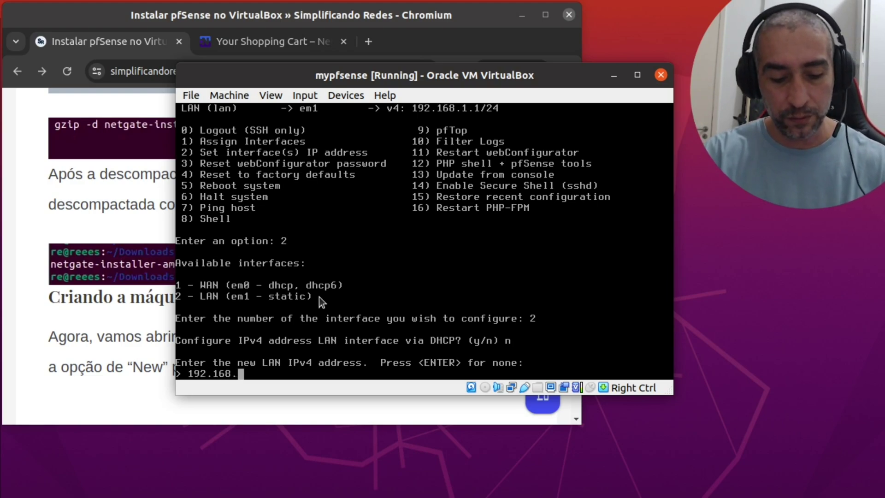
type("56.2")
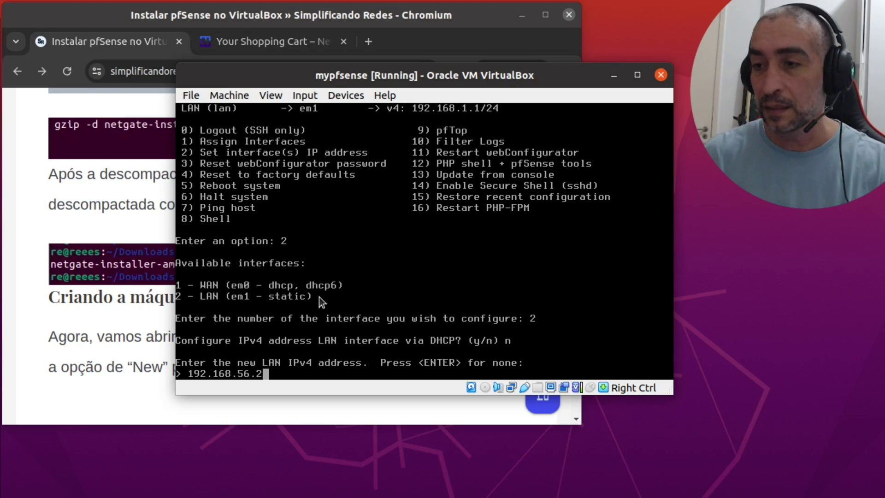
key("Return")
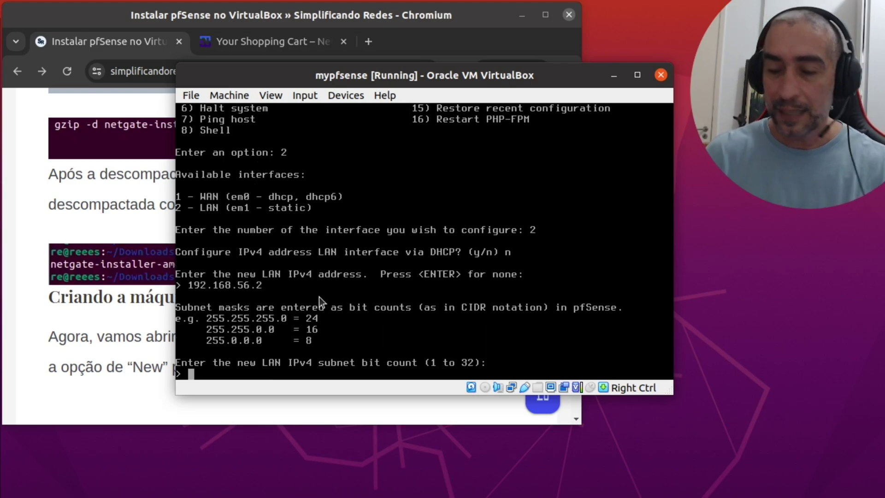
type("24")
key("Return")
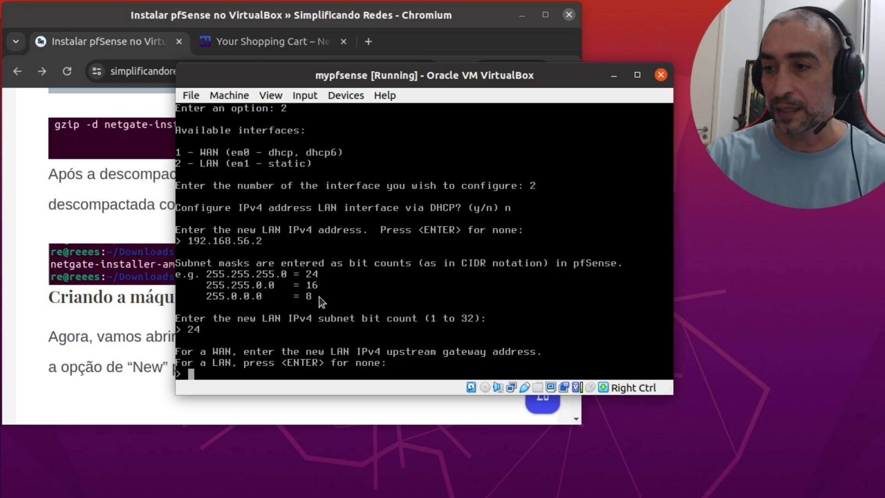
key("Return")
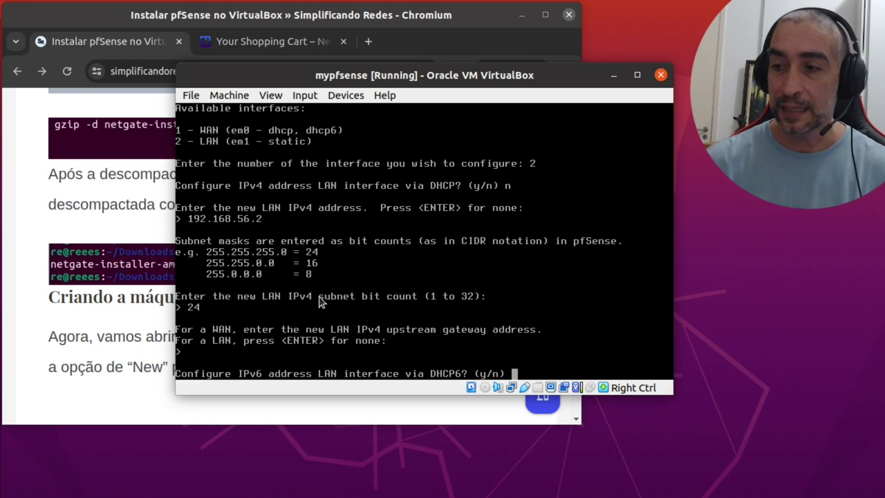
Step: Decline DHCP6 configuration for the LAN interface and assign it no IPv6 address
type("n")
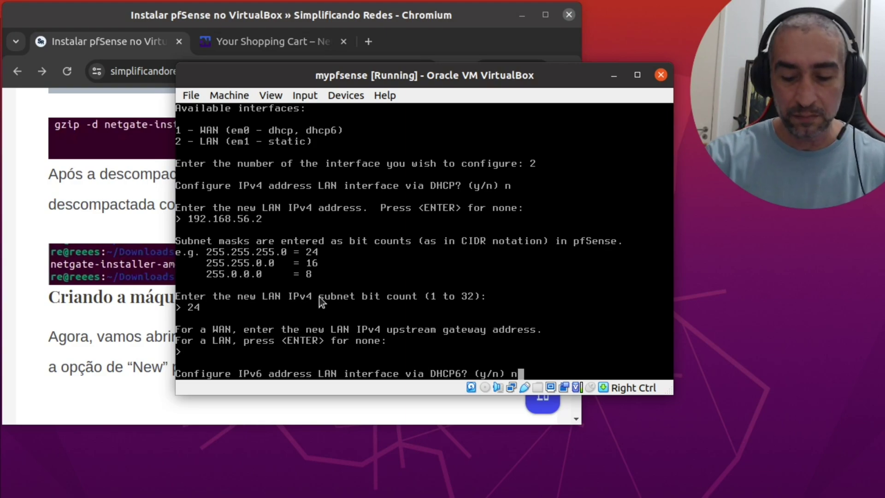
key("Return")
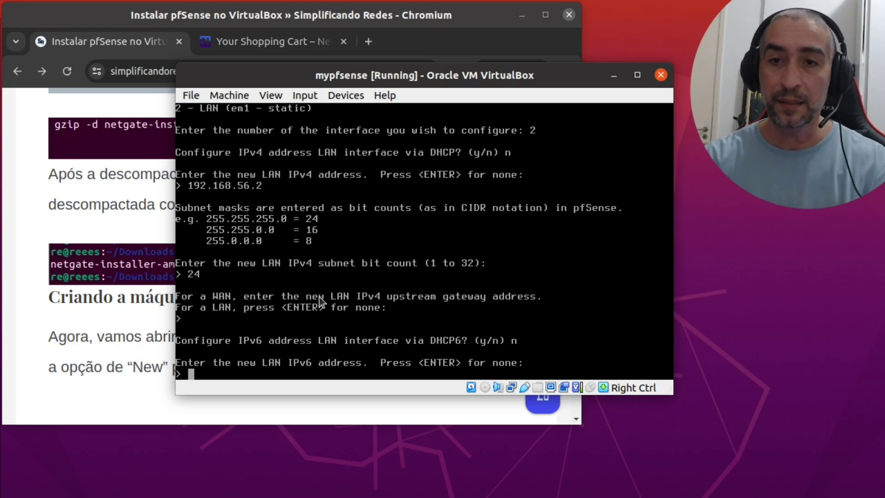
key("Return")
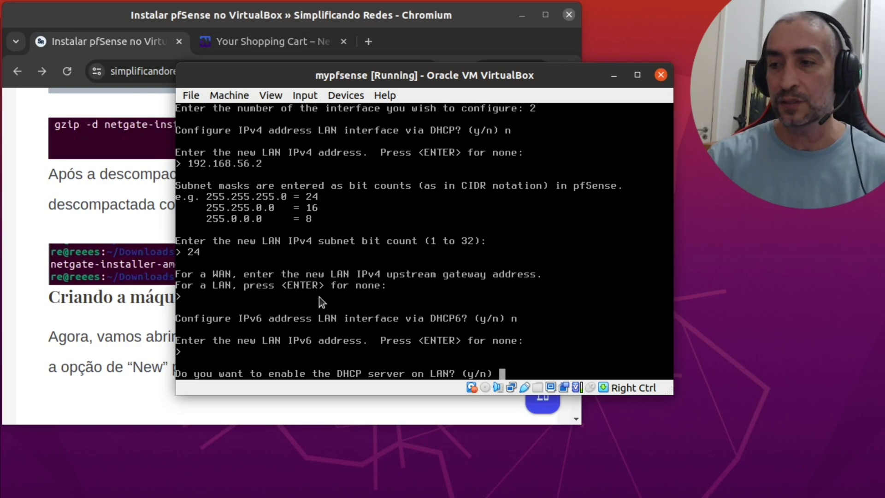
Step: Enable the DHCP server on LAN and enter a start address beginning with 192.168.56 for the IPv4 client range
type("y")
key("Return")
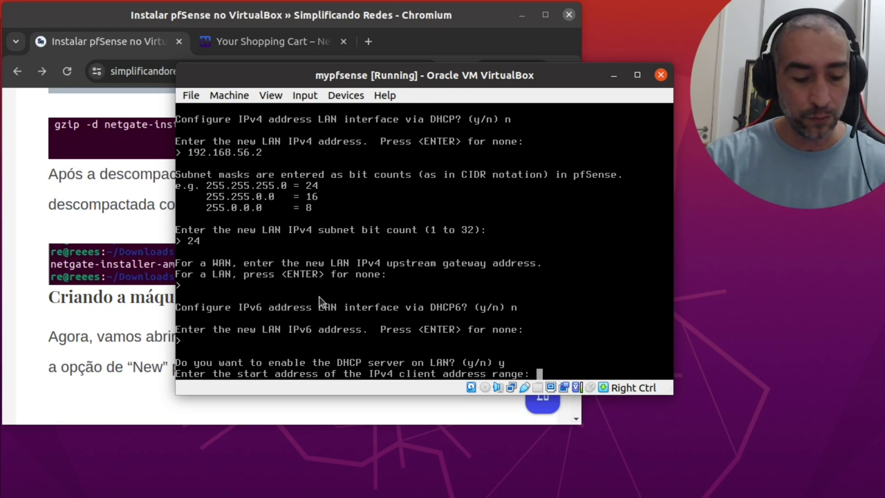
type("192.16")
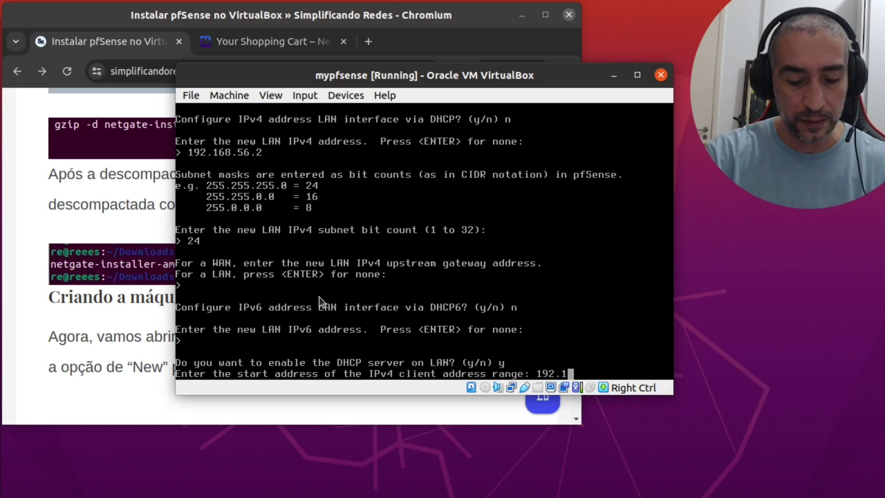
type("8.56.")
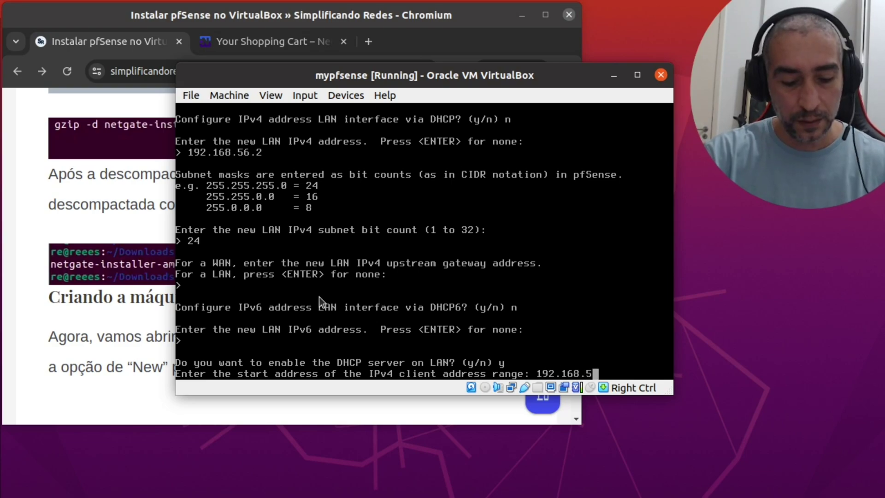